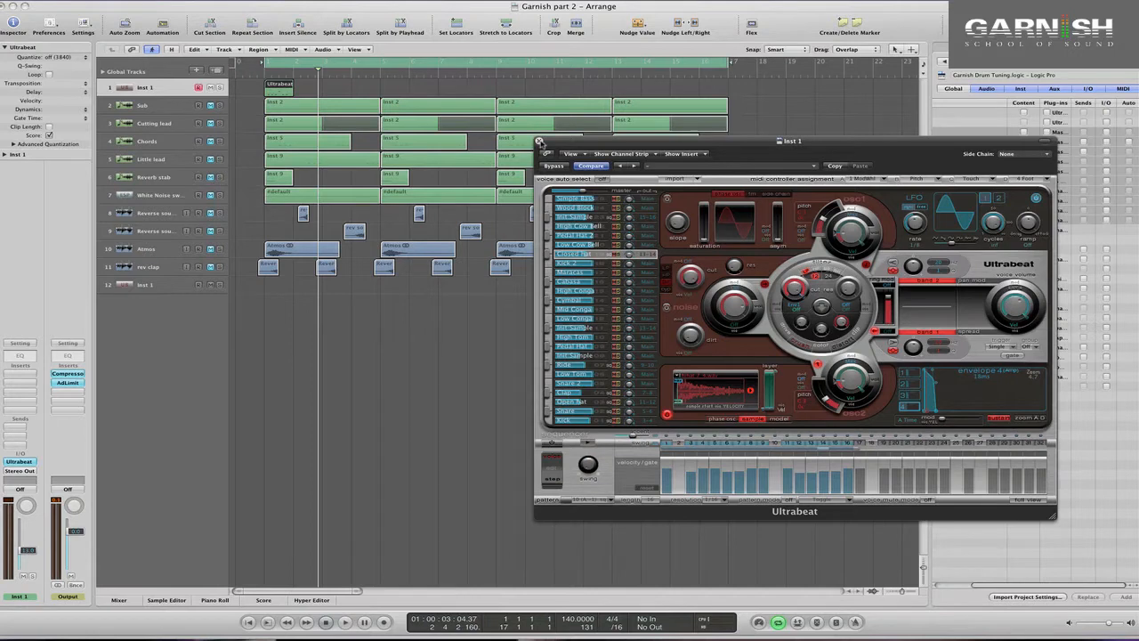
Close the Ultrabeat window, loop the Ultrabeat region on the Inst 1 track, and play the arrangement.
{"action": "left_click", "coordinate": [538, 141]}
{"action": "left_click", "coordinate": [526, 320]}
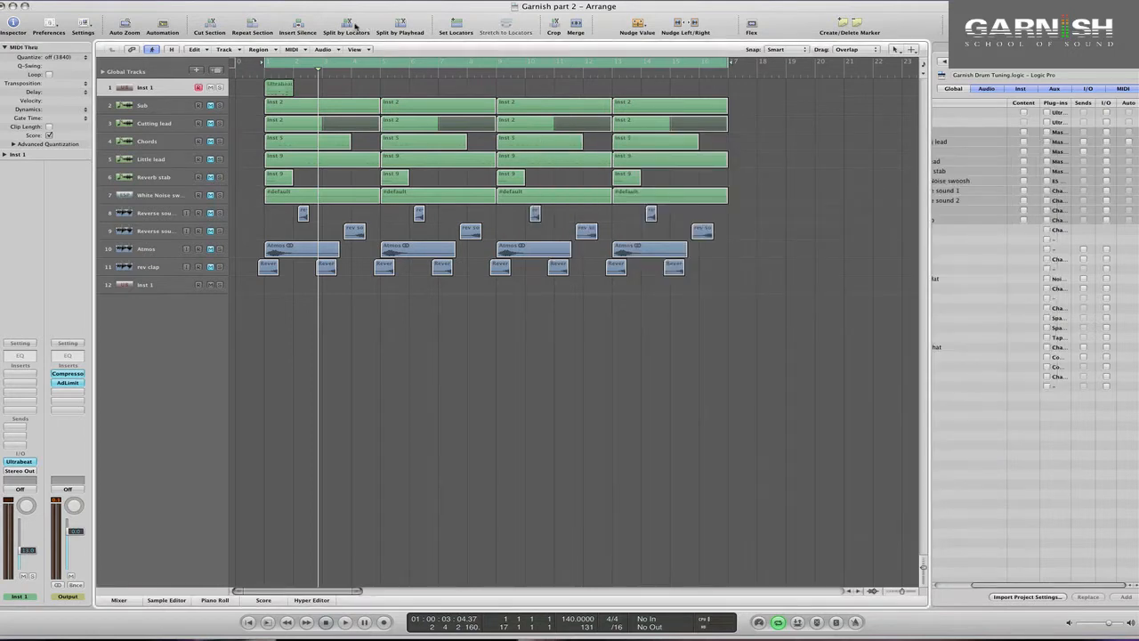
{"action": "left_click", "coordinate": [282, 85]}
{"action": "key", "text": "l"}
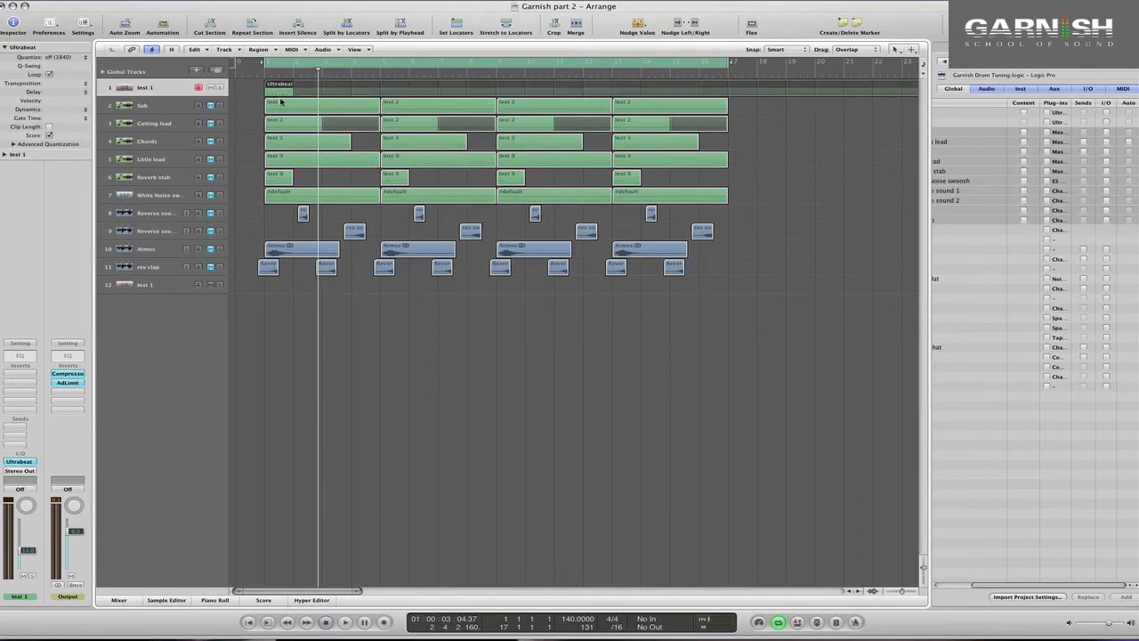
{"action": "key", "text": "space"}
{"action": "left_click", "coordinate": [371, 346]}
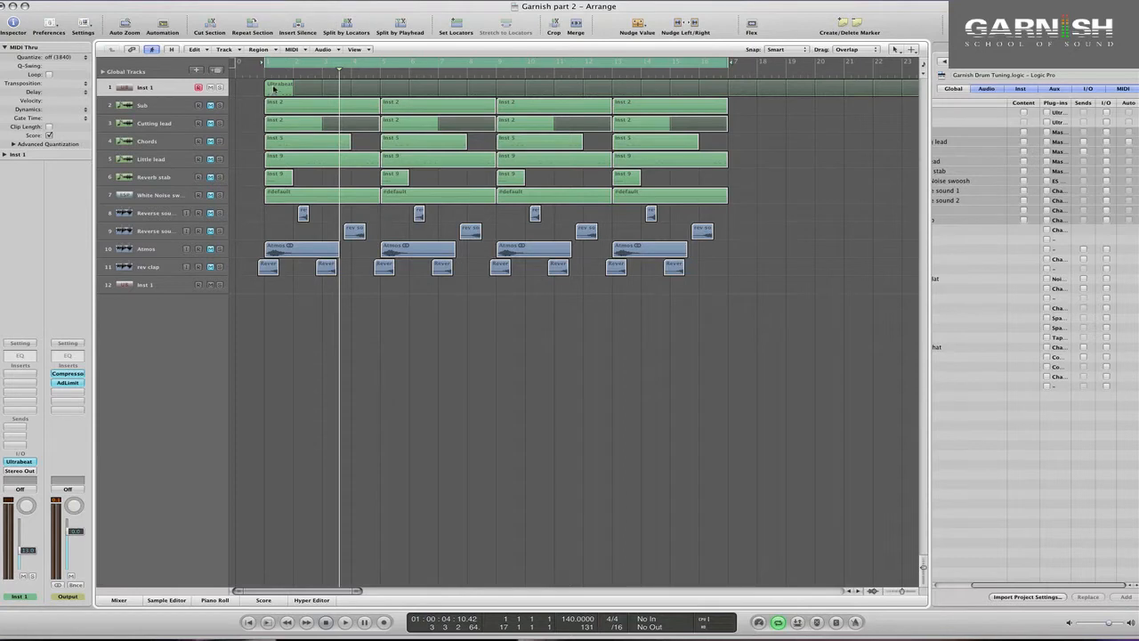
Copy the Ultrabeat region to bar 4 and set the cycle range to cover only bar 4.
{"action": "left_click_drag", "start_coordinate": [276, 88], "coordinate": [359, 88]}
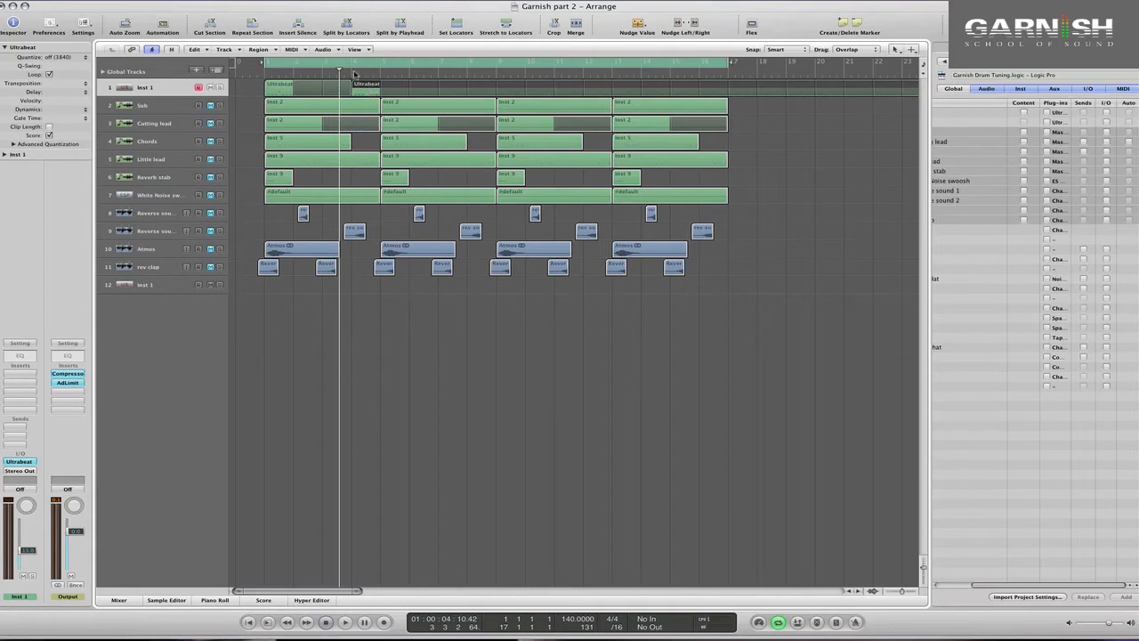
{"action": "left_click", "coordinate": [352, 64]}
{"action": "left_click_drag", "start_coordinate": [352, 64], "coordinate": [368, 63]}
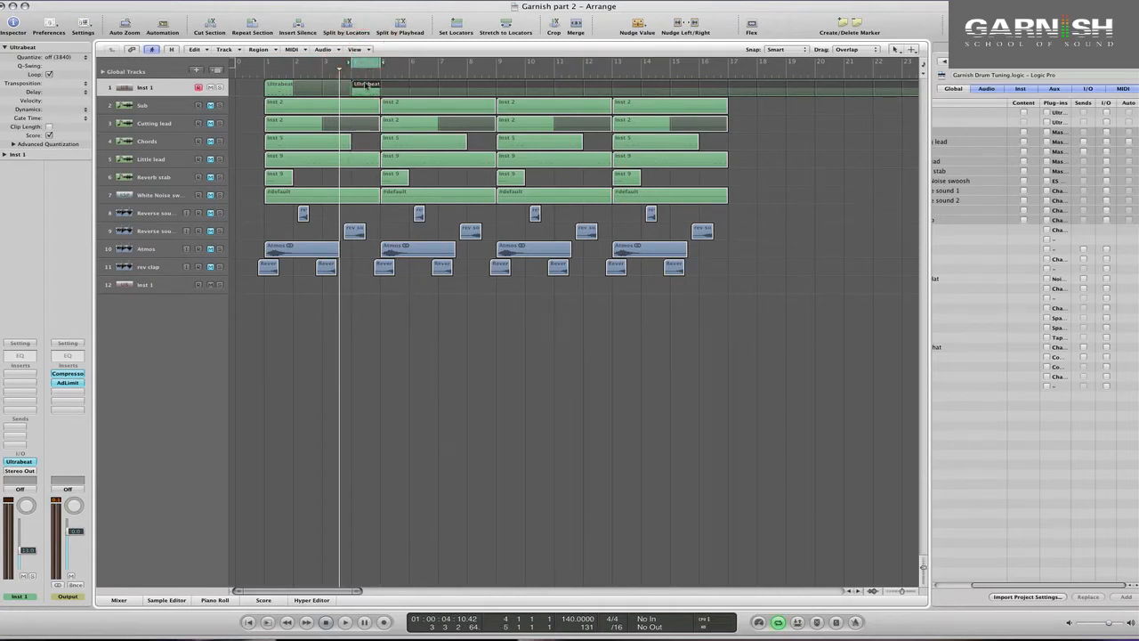
Copy the first-beat C1 and D1 notes to beat 2 of the bar 4 region in the Piano Roll, checking it by playback.
{"action": "double_click", "coordinate": [366, 86]}
{"action": "key", "text": "space"}
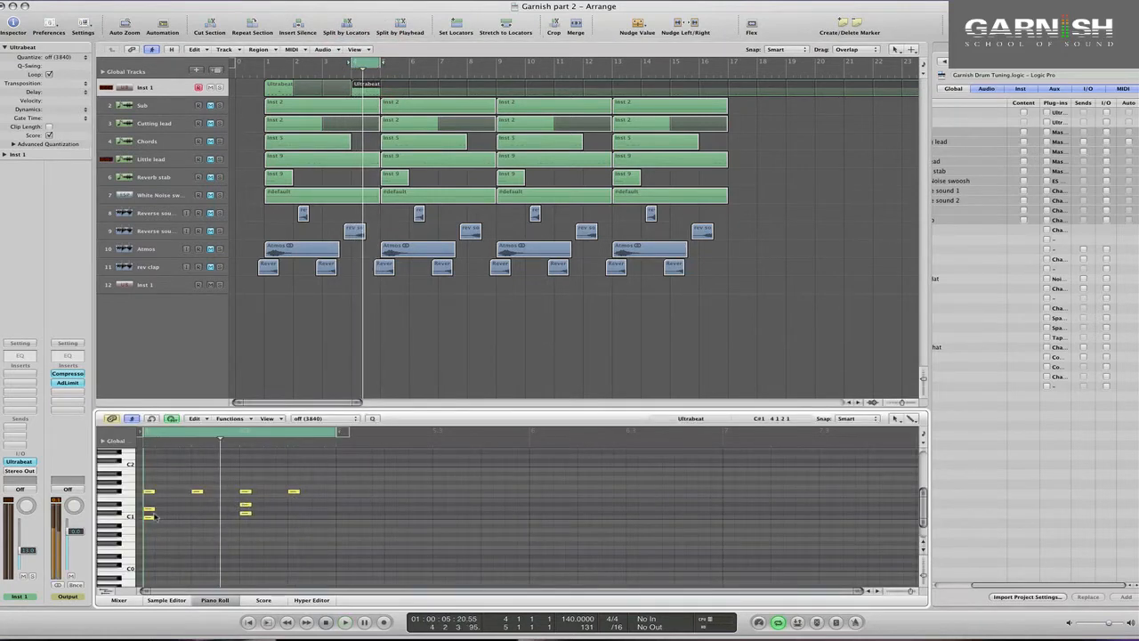
{"action": "left_click_drag", "start_coordinate": [149, 521], "coordinate": [198, 509]}
{"action": "key", "text": "space"}
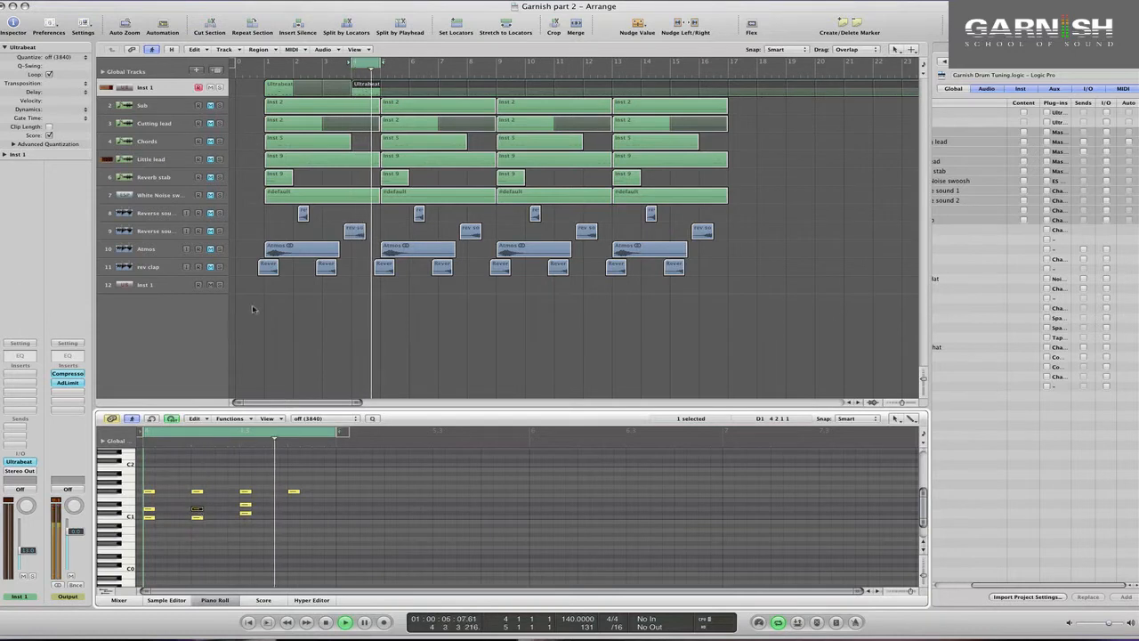
{"action": "key", "text": "space"}
Copy the bar 4 Ultrabeat region to bars 8, 12 and 16, and set the cycle range from bar 1 to bar 17.
{"action": "left_click_drag", "start_coordinate": [360, 88], "coordinate": [705, 89]}
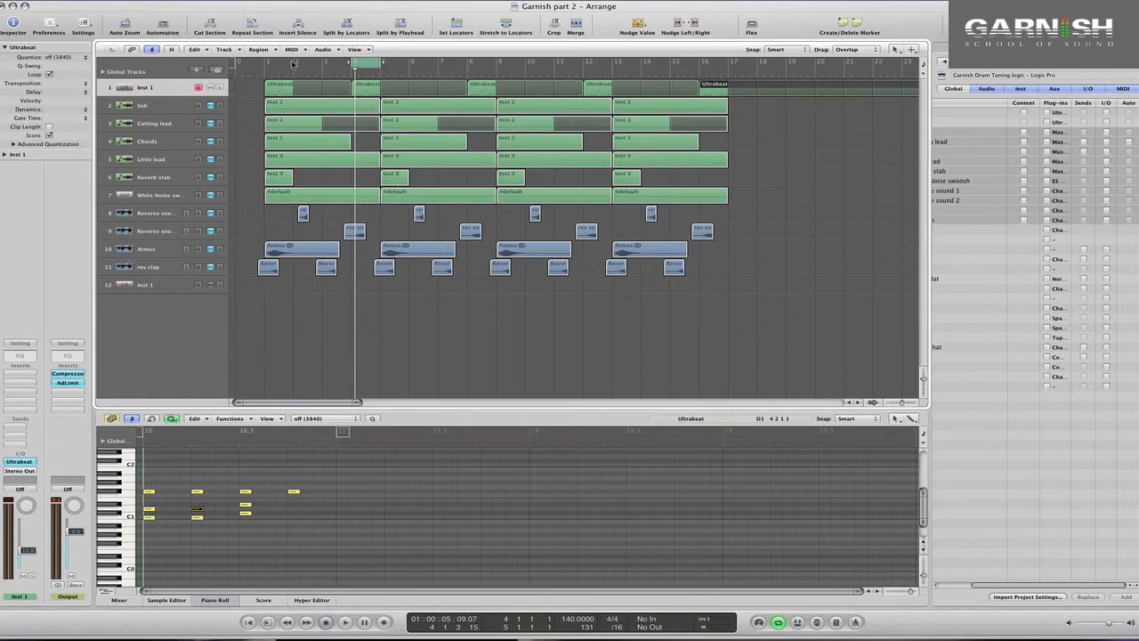
{"action": "left_click_drag", "start_coordinate": [268, 62], "coordinate": [727, 119]}
{"action": "left_click", "coordinate": [753, 133]}
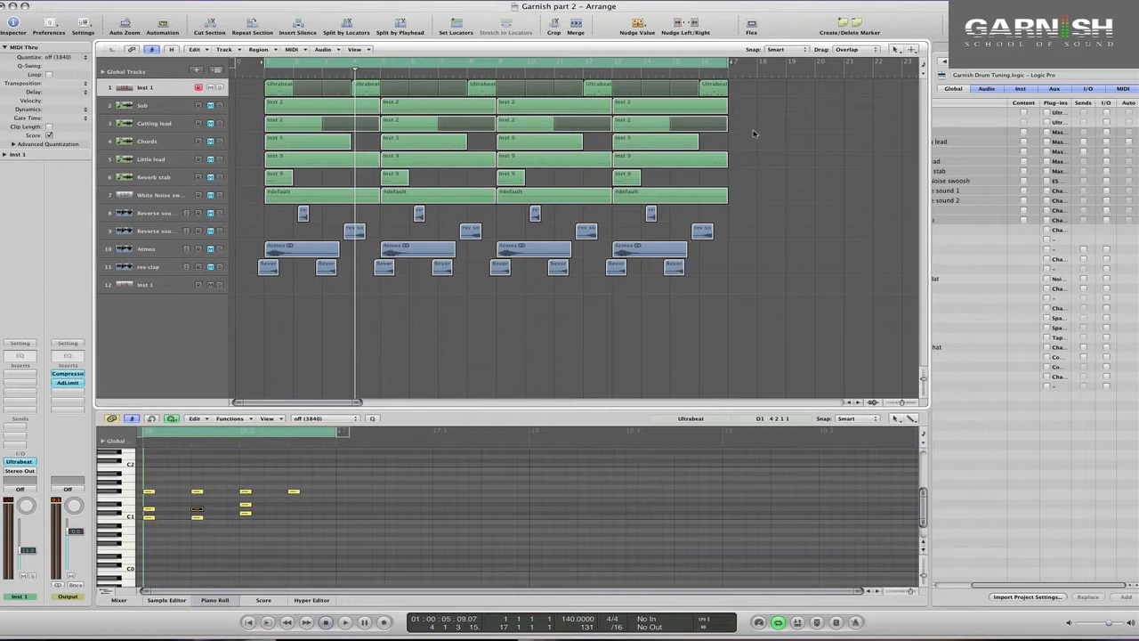
Show the Mixer, open Ultrabeat on the Inst 1 channel, select its Kick sound, and play the arrangement.
{"action": "key", "text": "x"}
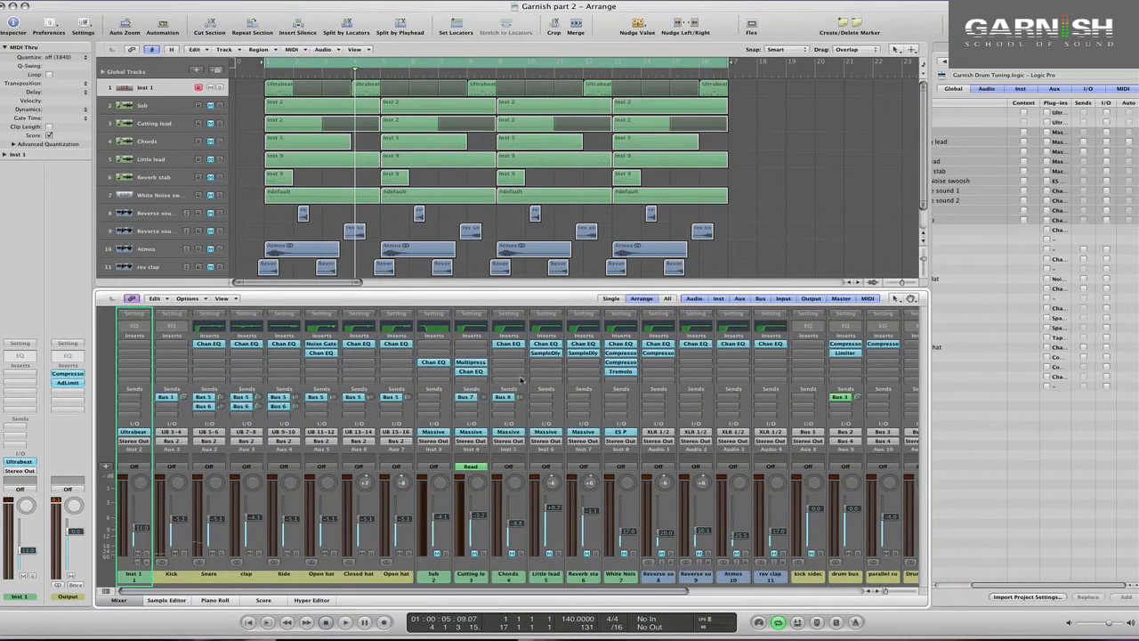
{"action": "left_click", "coordinate": [123, 433]}
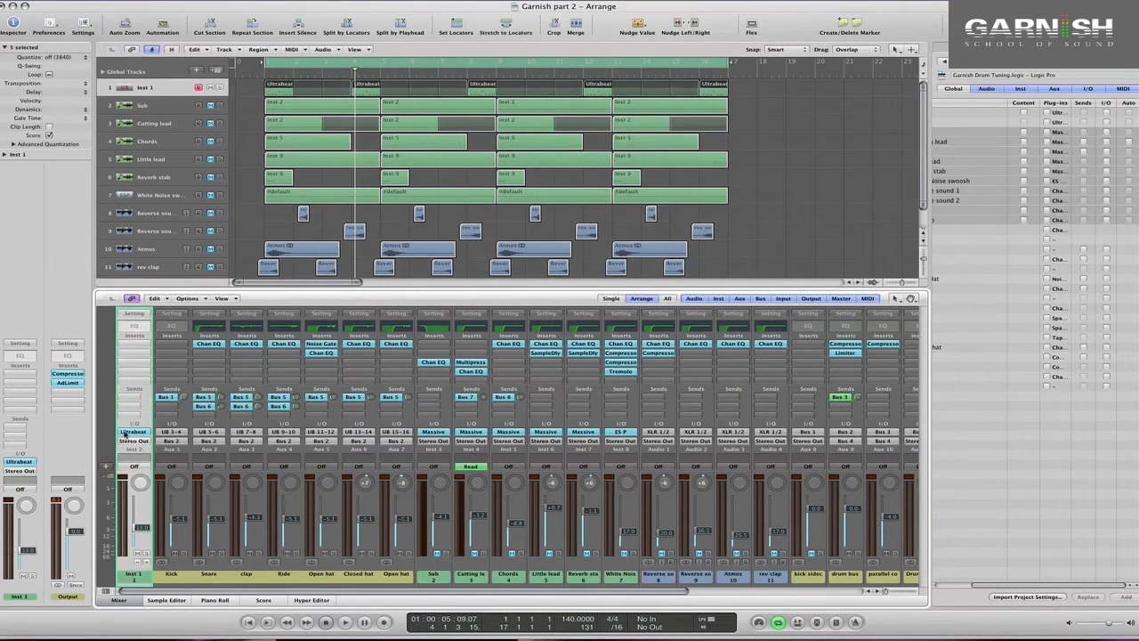
{"action": "left_click", "coordinate": [125, 433]}
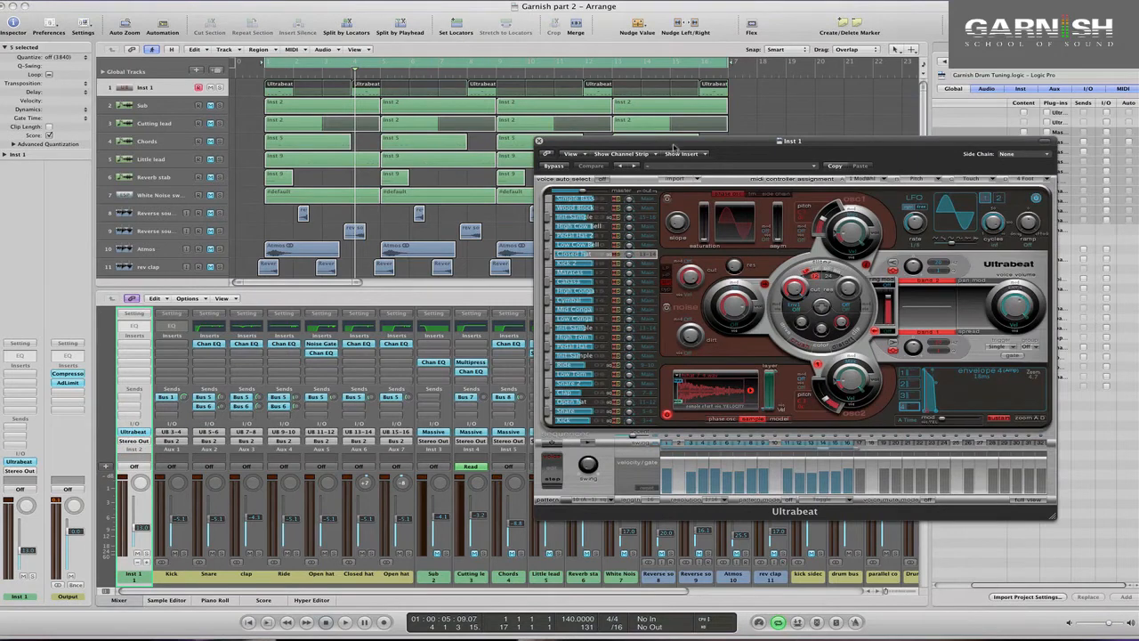
{"action": "left_click_drag", "start_coordinate": [674, 144], "coordinate": [572, 104]}
{"action": "left_click", "coordinate": [460, 380]}
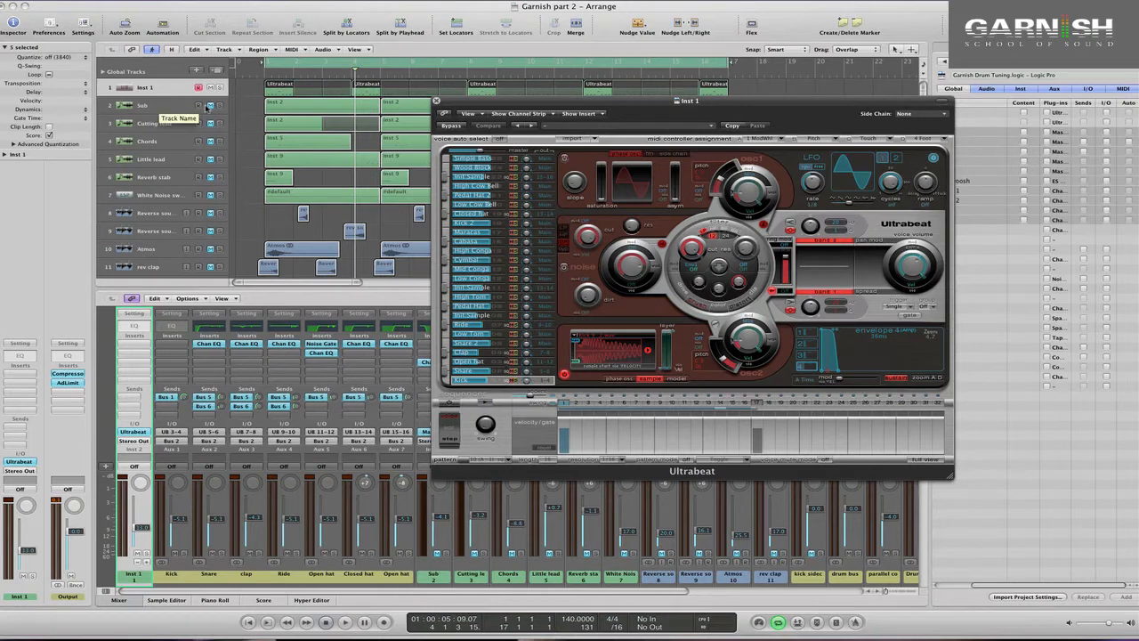
{"action": "left_click", "coordinate": [233, 116]}
{"action": "key", "text": "space"}
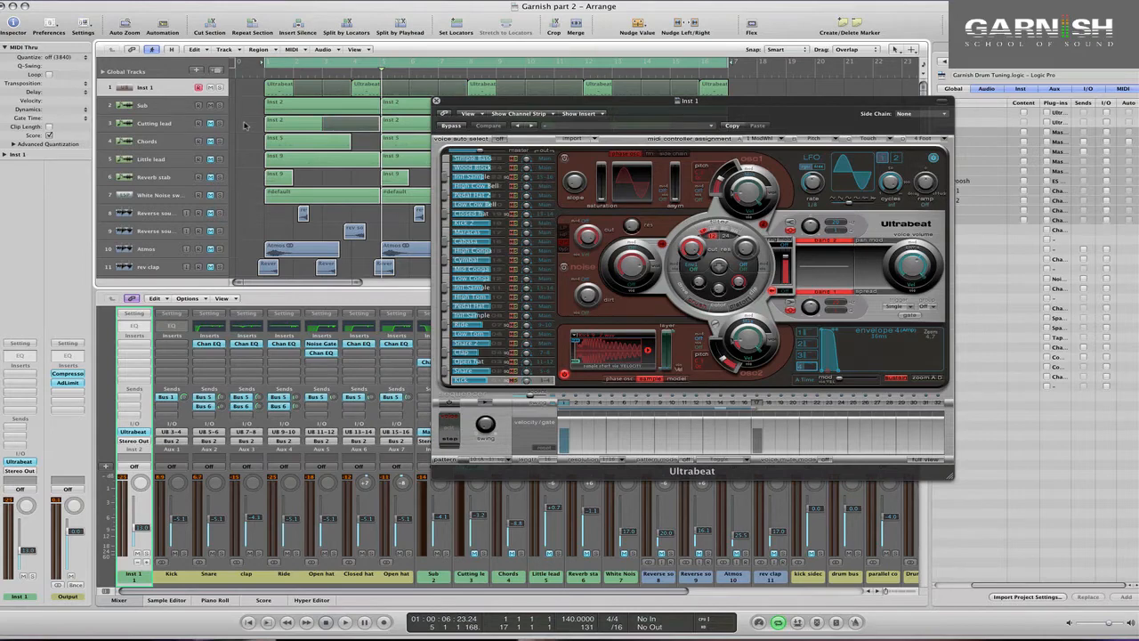
Switch to the web browser and examine the note frequencies in the equal-tempered scale table.
{"action": "key", "text": "super+Tab"}
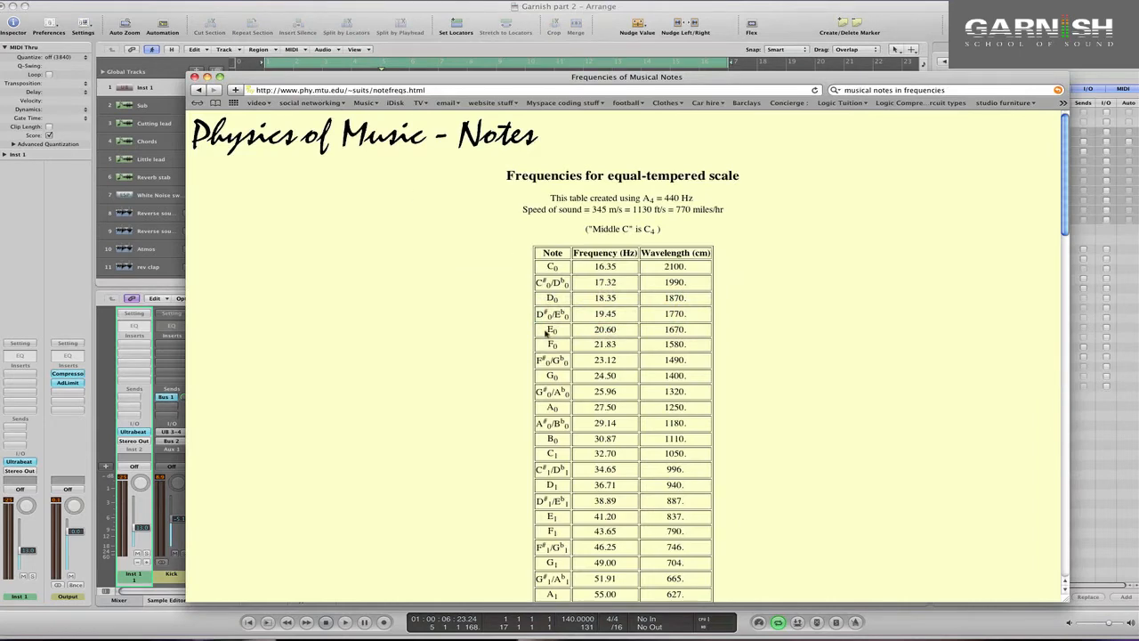
{"action": "scroll", "coordinate": [513, 325], "scroll_direction": "down", "scroll_amount": 3}
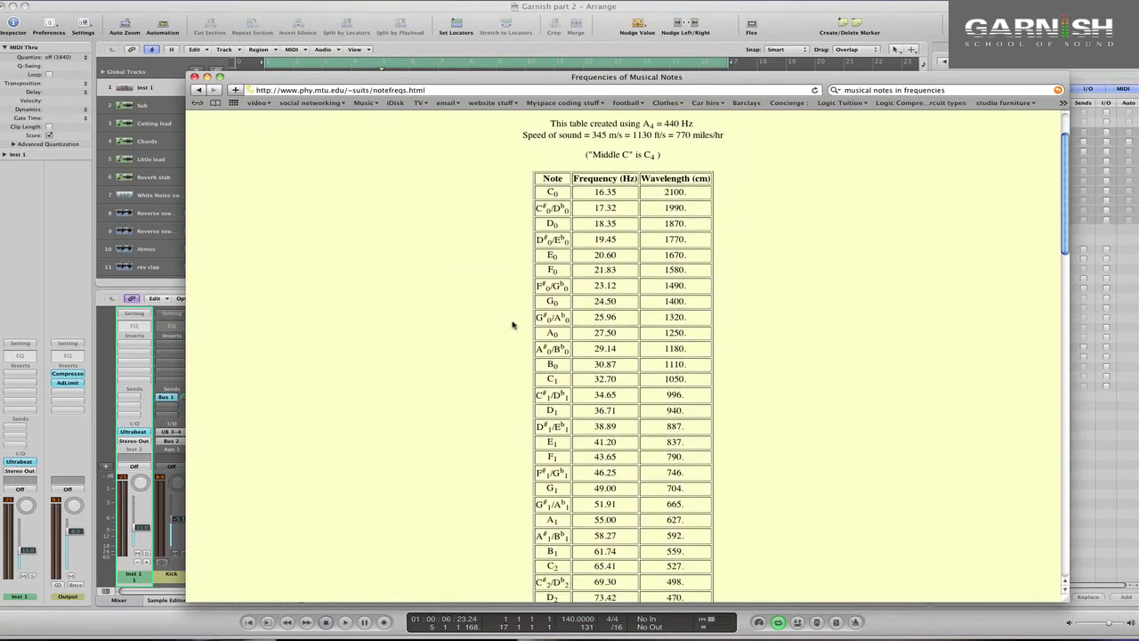
{"action": "scroll", "coordinate": [512, 325], "scroll_direction": "down", "scroll_amount": 3}
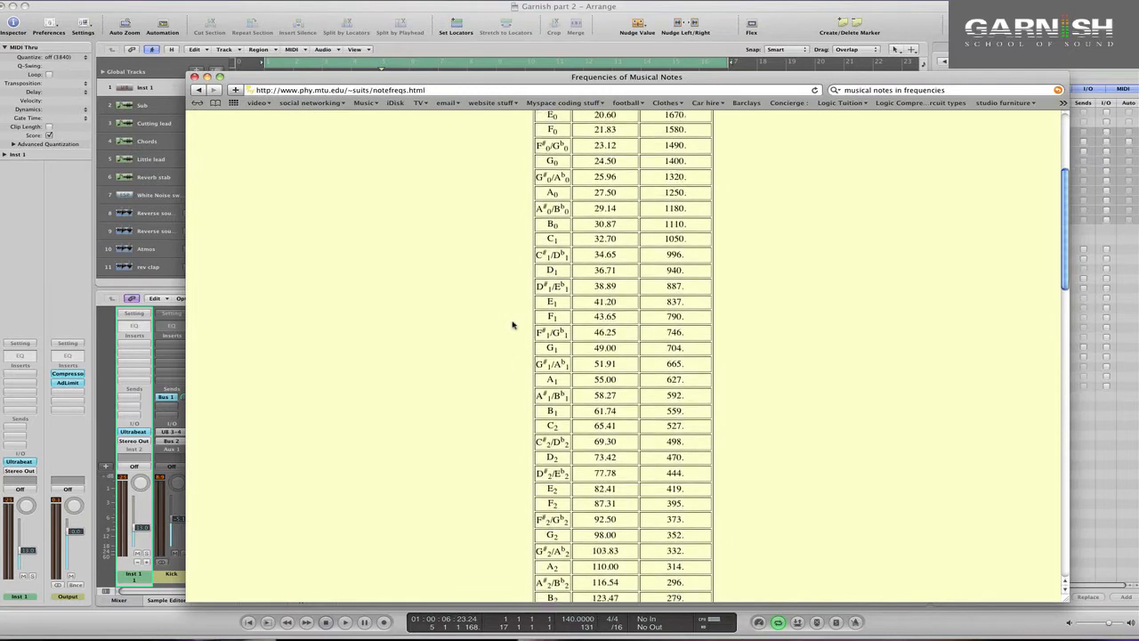
{"action": "scroll", "coordinate": [512, 325], "scroll_direction": "down", "scroll_amount": 3}
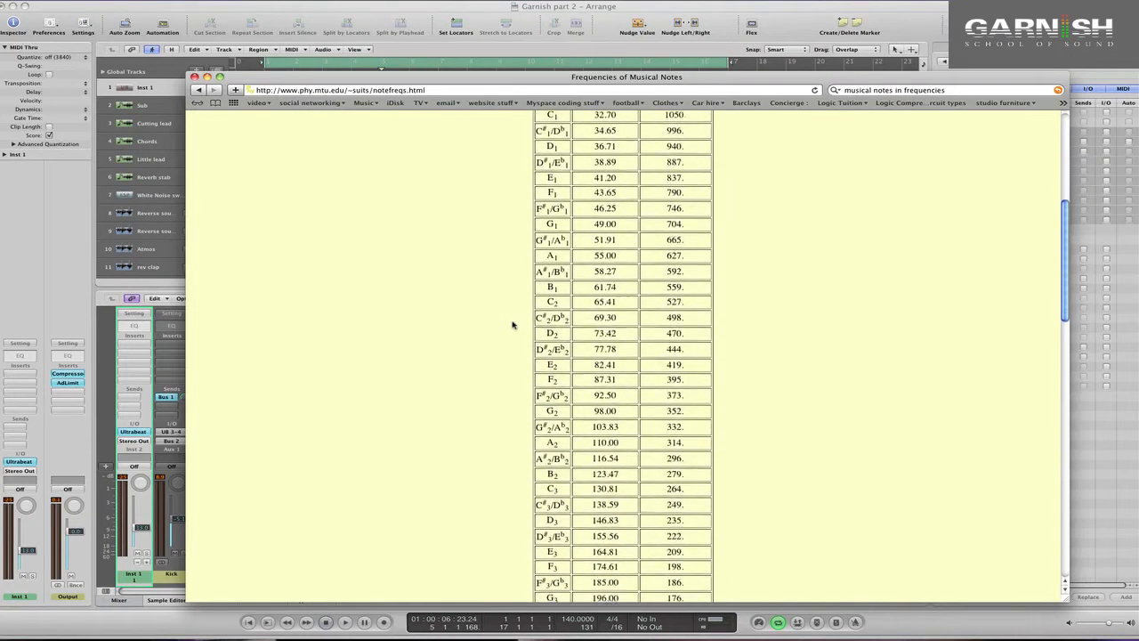
{"action": "scroll", "coordinate": [512, 325], "scroll_direction": "down", "scroll_amount": 3}
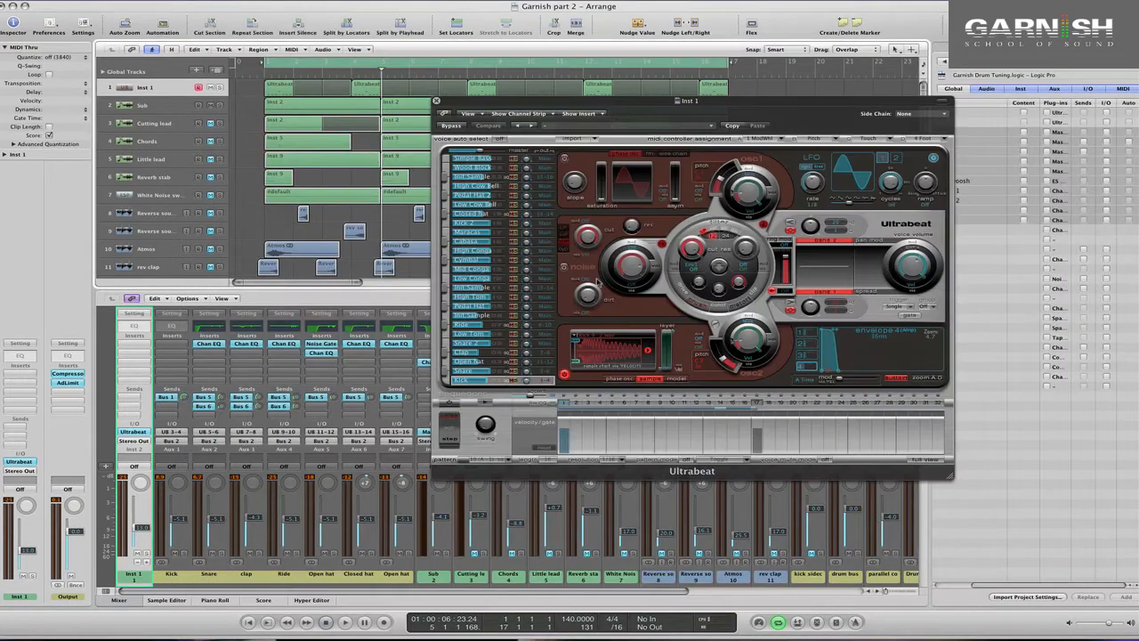
Add a Channel EQ to the Kick channel in Logic Pro and set its 200 Hz band to 98 Hz, +24 dB gain and Q 100.
{"action": "double_click", "coordinate": [167, 329]}
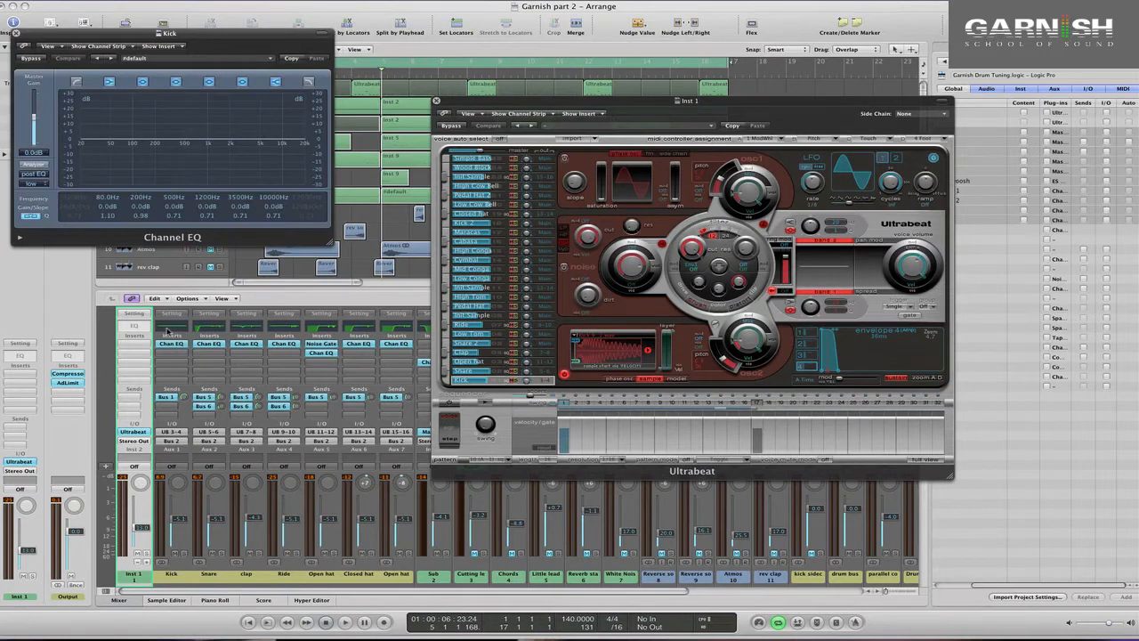
{"action": "double_click", "coordinate": [140, 197]}
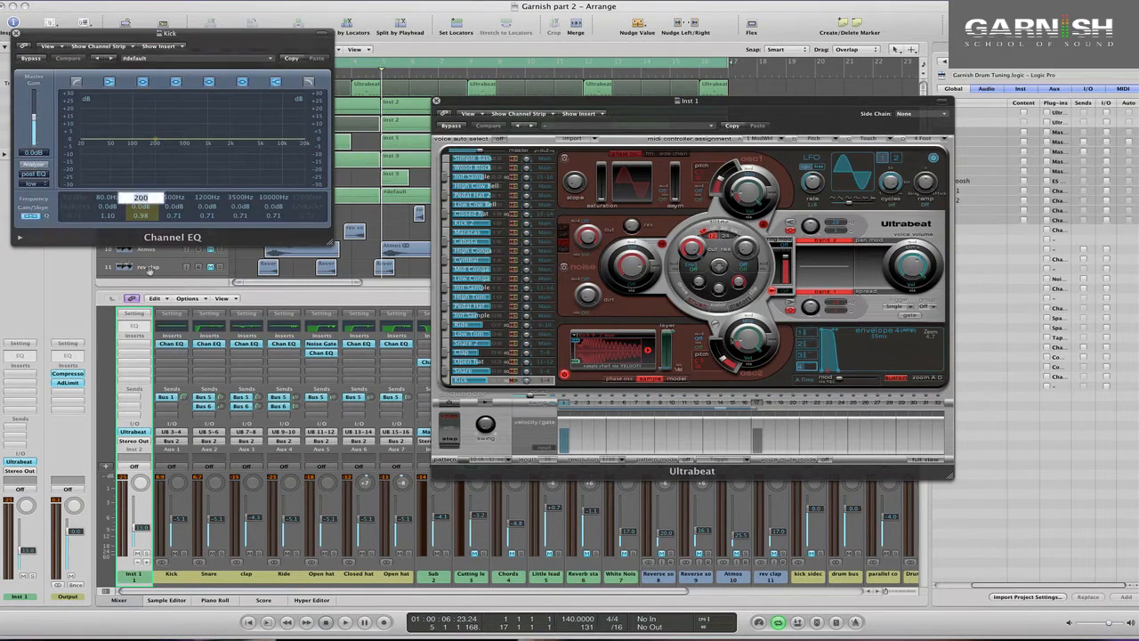
{"action": "key", "text": "Return"}
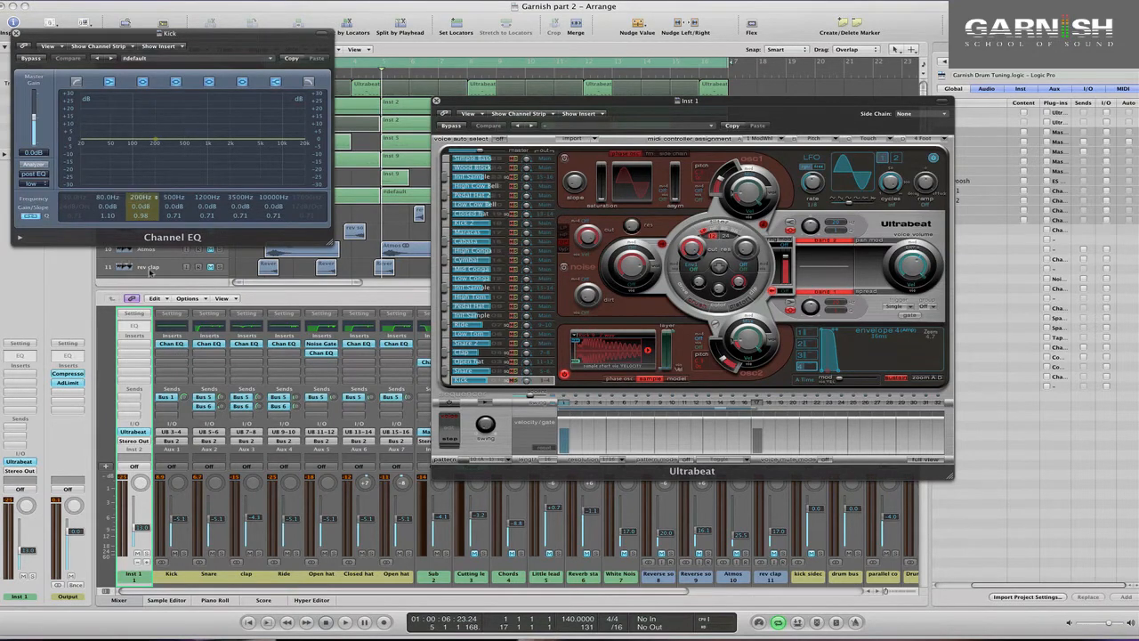
{"action": "left_click_drag", "start_coordinate": [145, 216], "coordinate": [139, 160]}
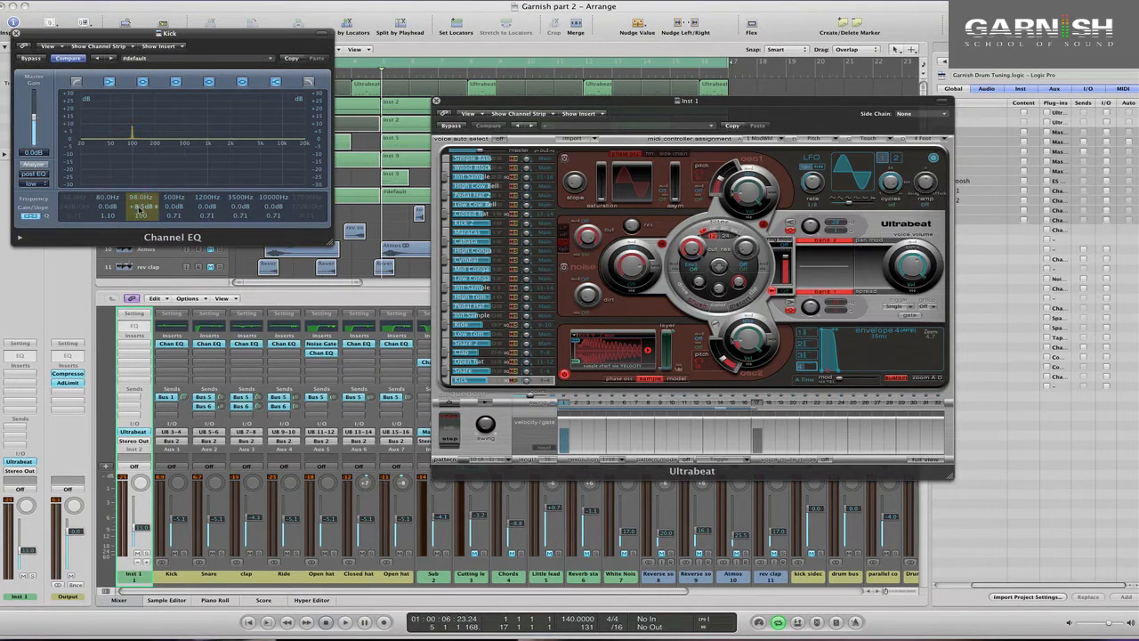
{"action": "left_click_drag", "start_coordinate": [138, 206], "coordinate": [136, 192]}
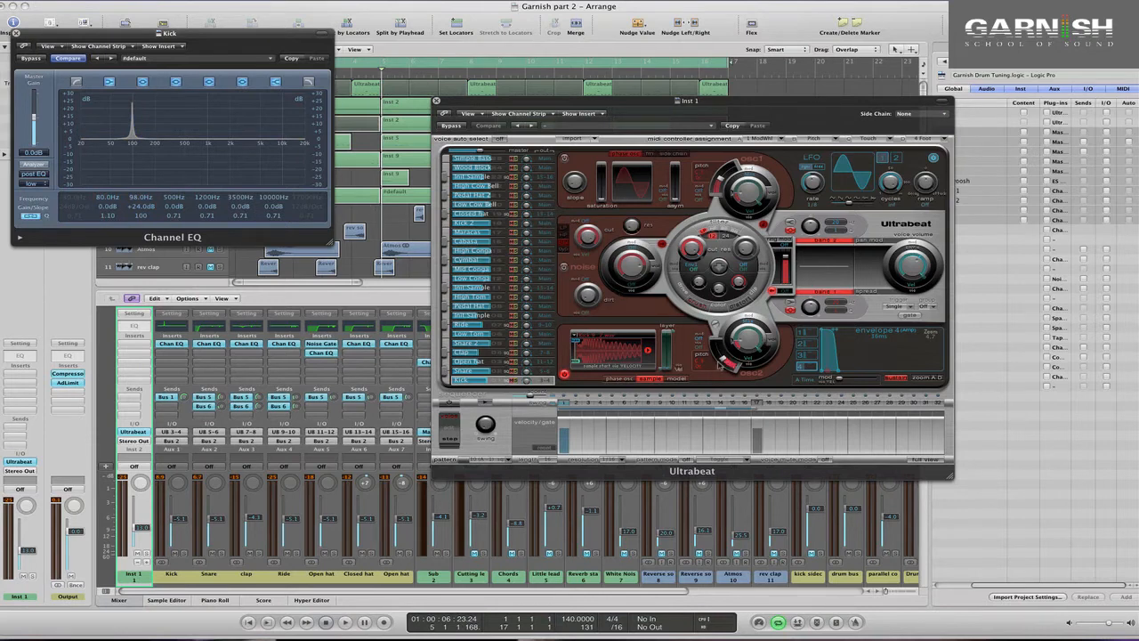
Insert a stereo MultiMeter after the Kick channel's EQ and place its window below the Channel EQ window.
{"action": "left_click", "coordinate": [181, 351]}
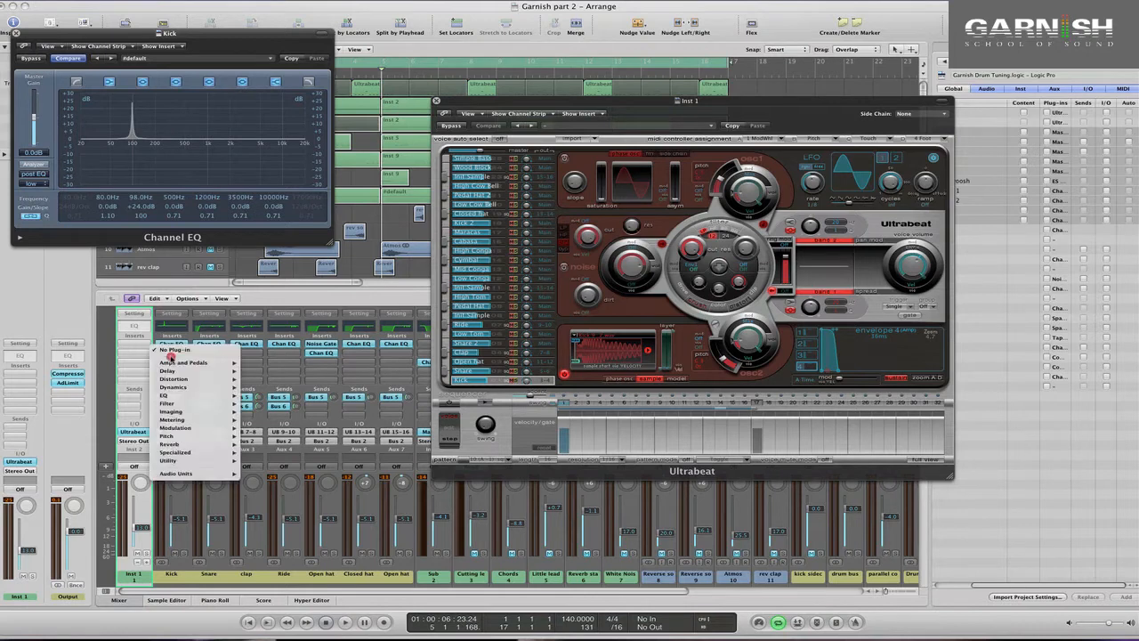
{"action": "mouse_move", "coordinate": [184, 419]}
{"action": "mouse_move", "coordinate": [267, 445]}
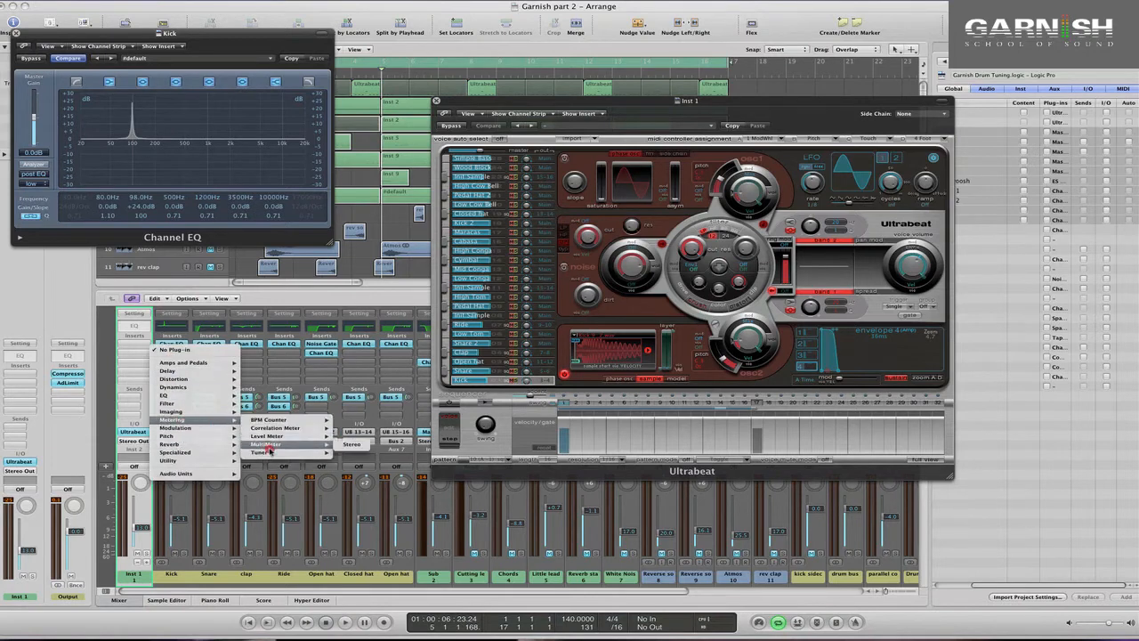
{"action": "left_click", "coordinate": [347, 445]}
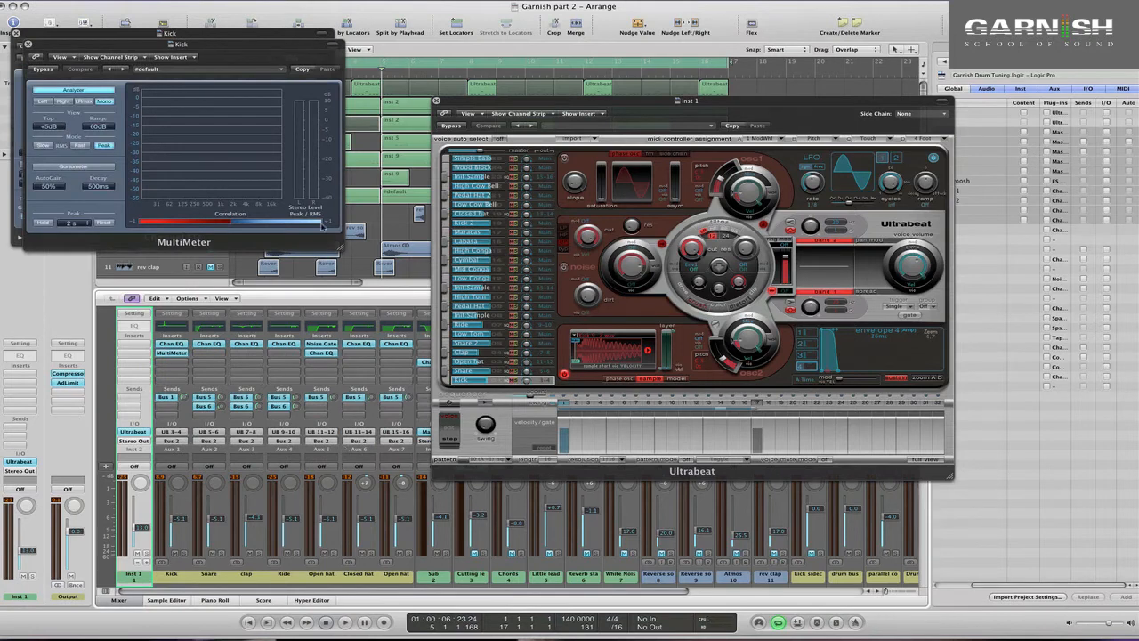
{"action": "left_click_drag", "start_coordinate": [152, 43], "coordinate": [138, 264]}
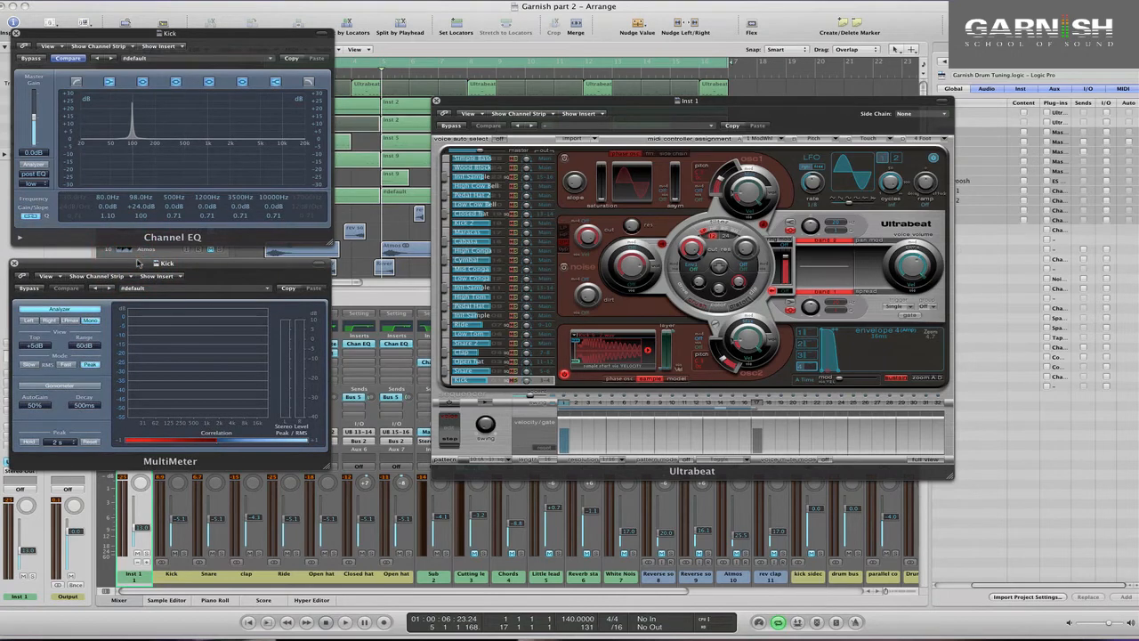
Fine-tune the oscillator 2 pitch of Ultrabeat's Kick sound, checking the result with the MultiMeter during playback.
{"action": "key", "text": "space"}
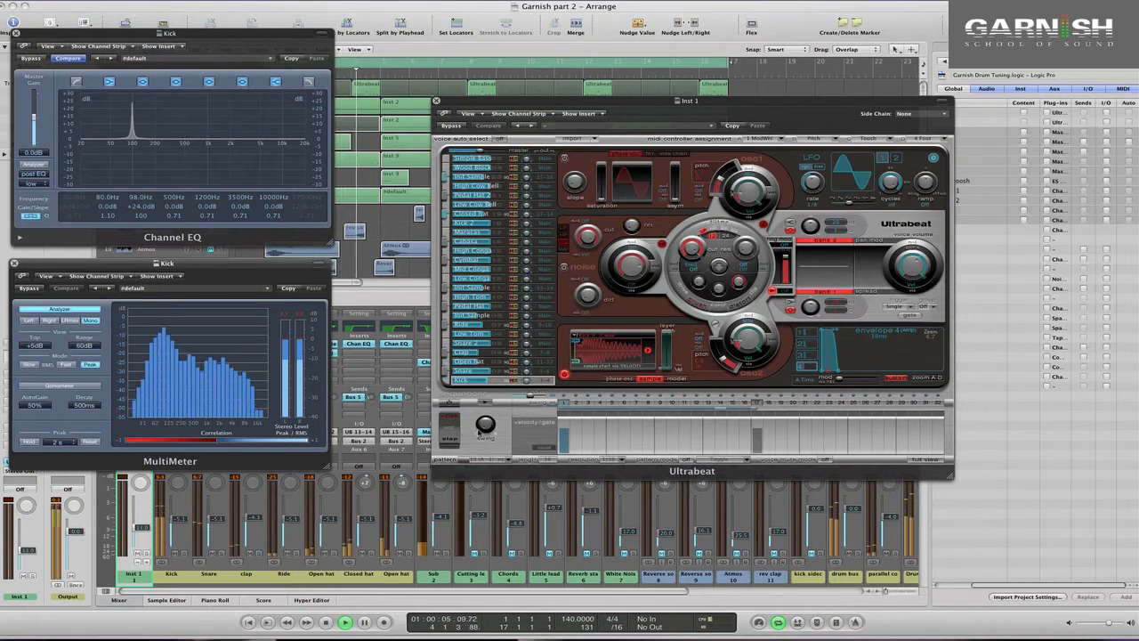
{"action": "left_click_drag", "start_coordinate": [726, 364], "coordinate": [726, 360]}
{"action": "key", "text": "space"}
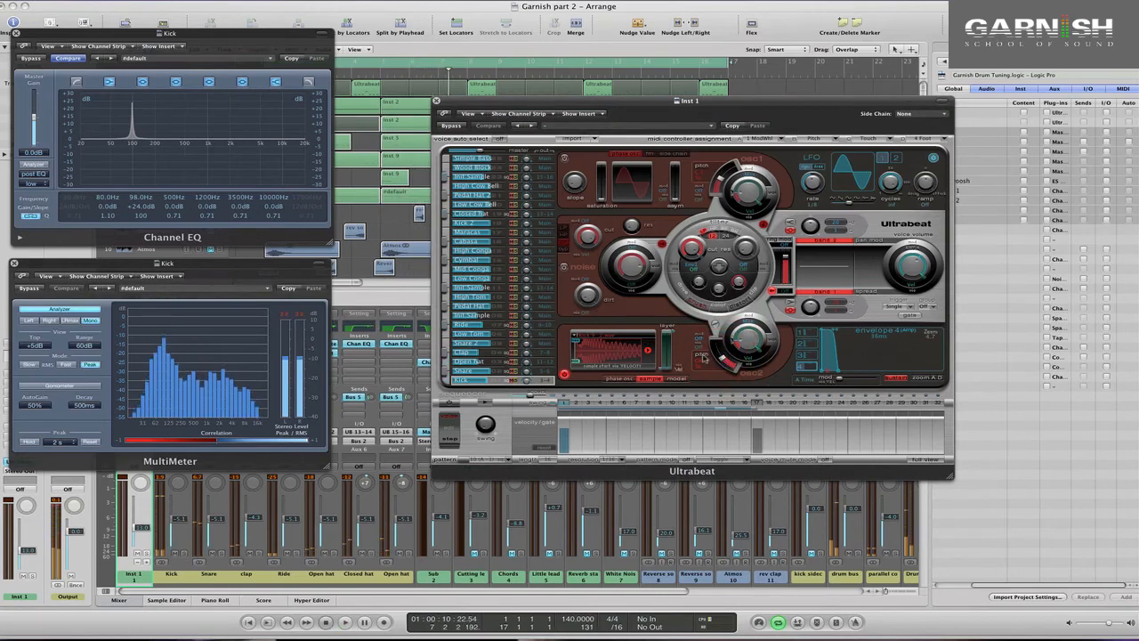
{"action": "left_click_drag", "start_coordinate": [724, 359], "coordinate": [725, 361]}
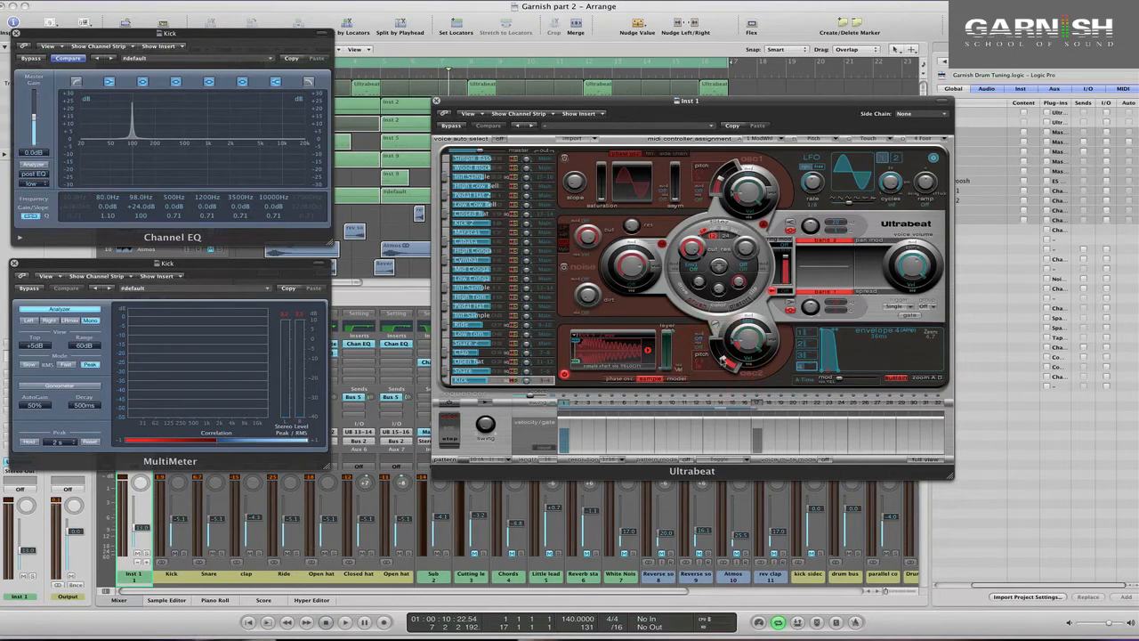
{"action": "key", "text": "space"}
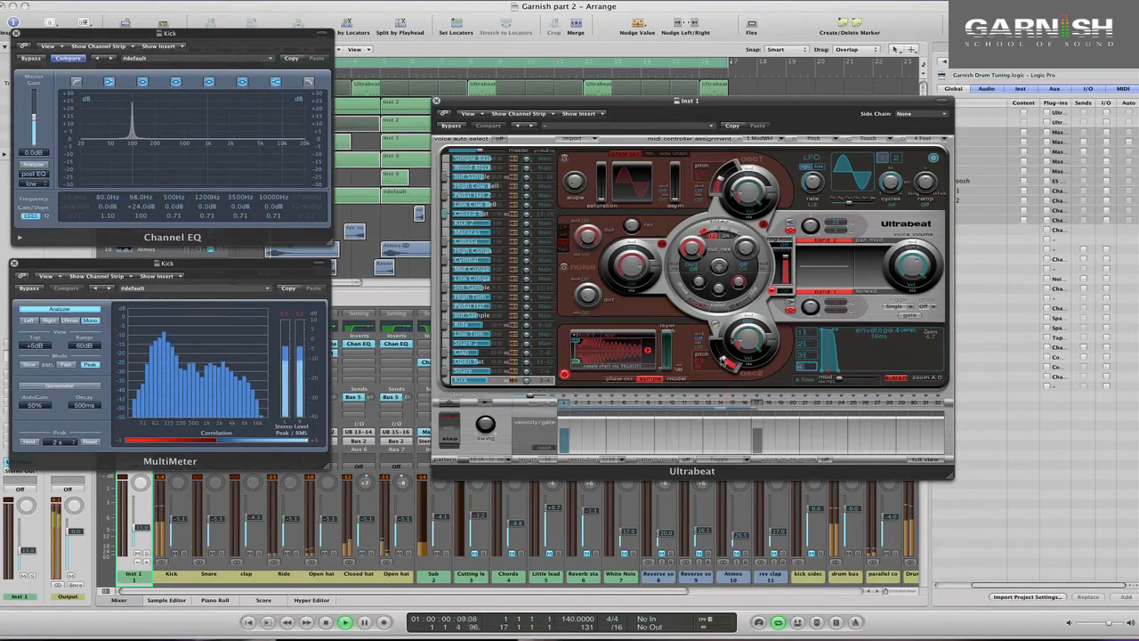
{"action": "left_click", "coordinate": [298, 315]}
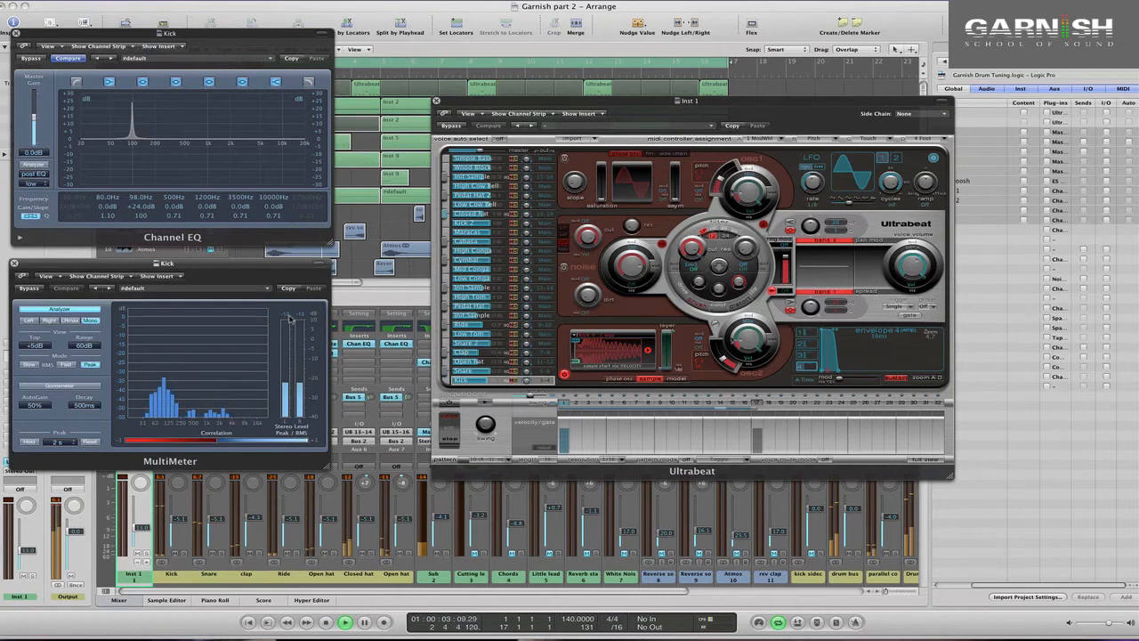
{"action": "key", "text": "space"}
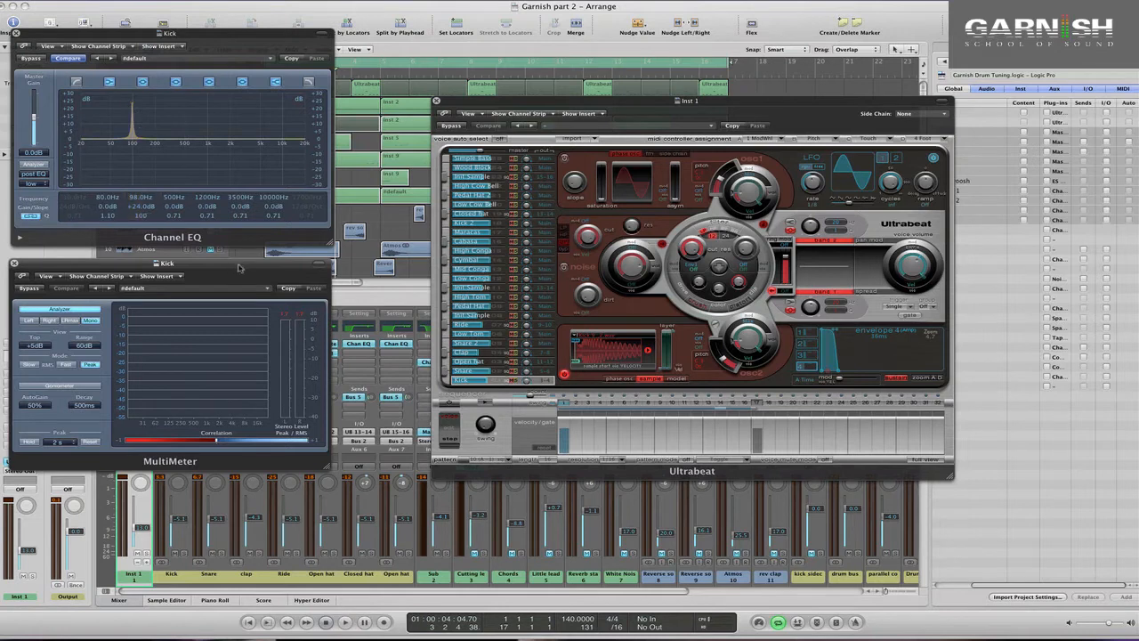
{"action": "key", "text": "space"}
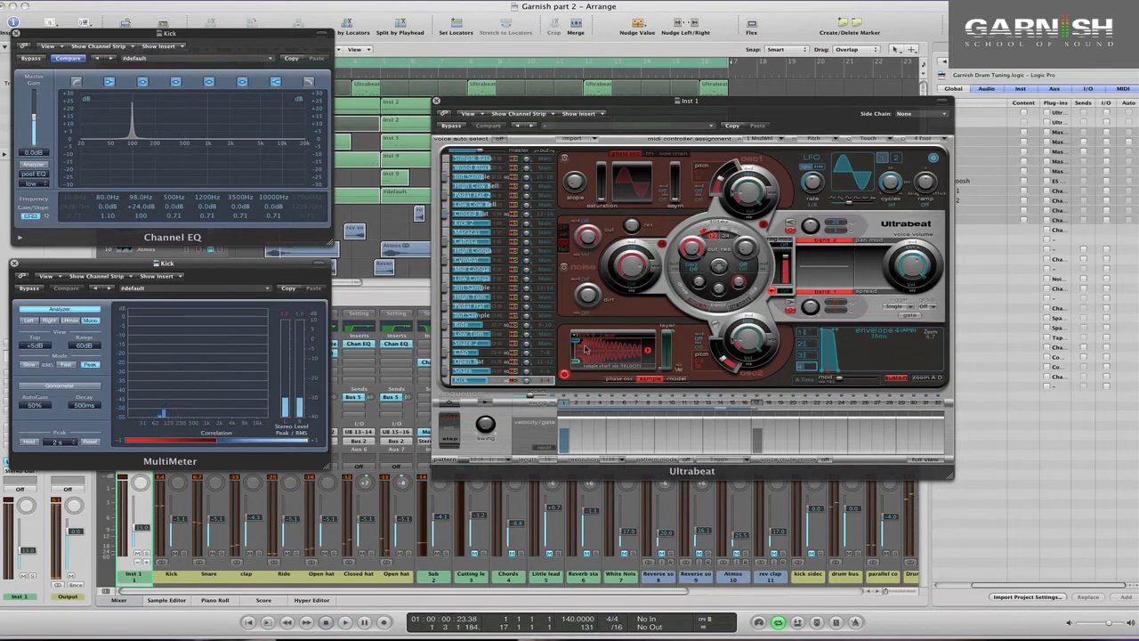
Set Ultrabeat's oscillator 2 pitch to 261.6 Hz for the Kick sound, and play it with the MultiMeter's peak reading reset.
{"action": "left_click", "coordinate": [722, 362]}
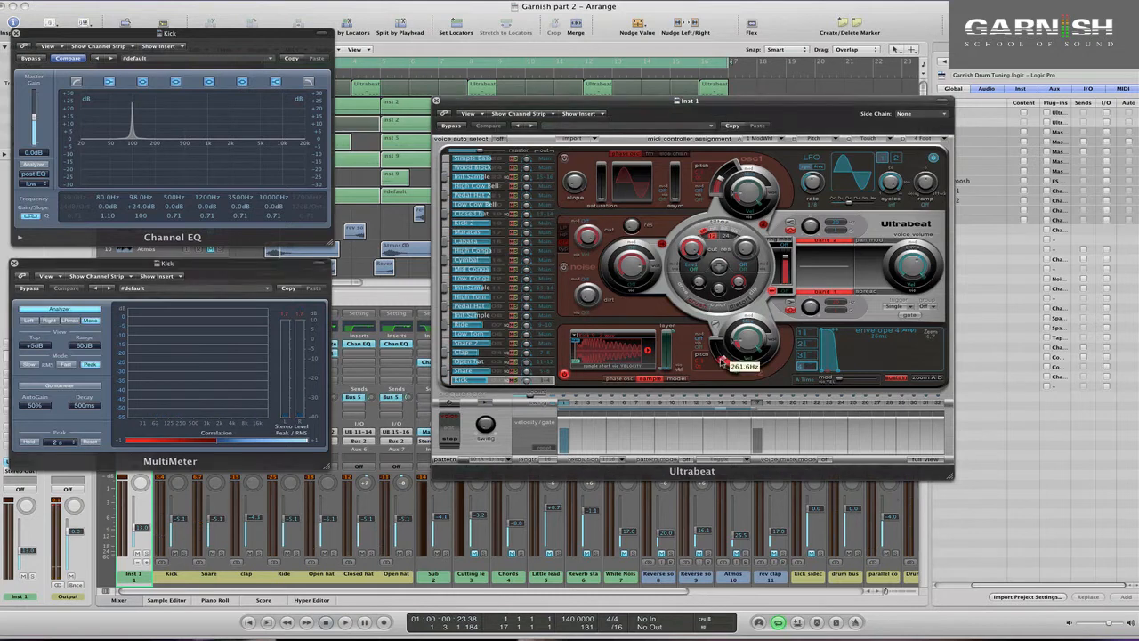
{"action": "key", "text": "space"}
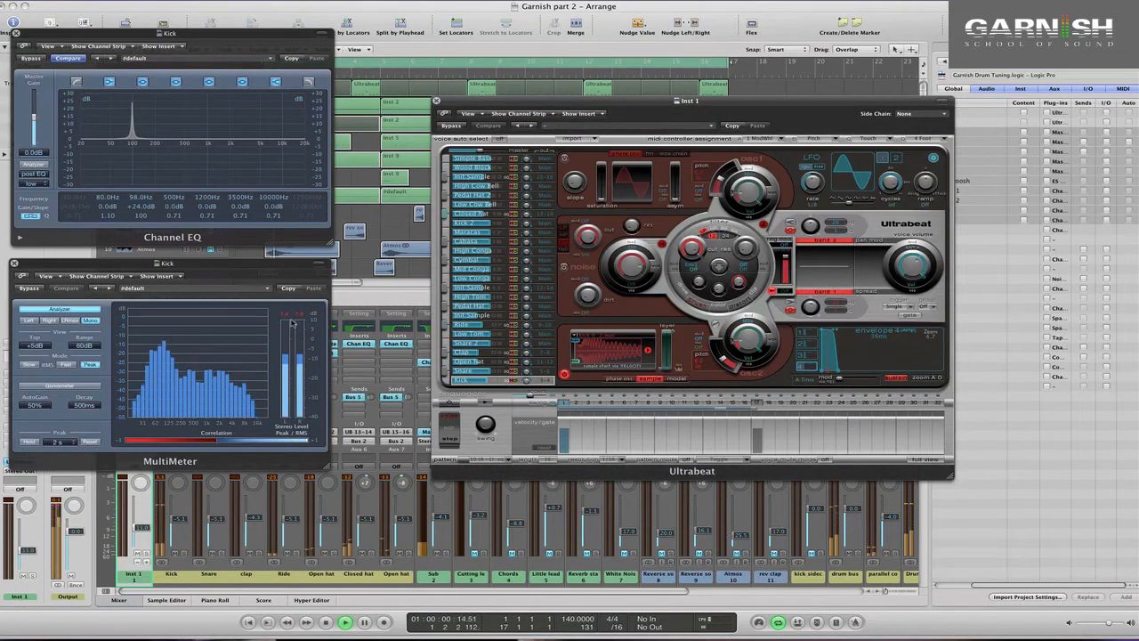
{"action": "left_click", "coordinate": [286, 318]}
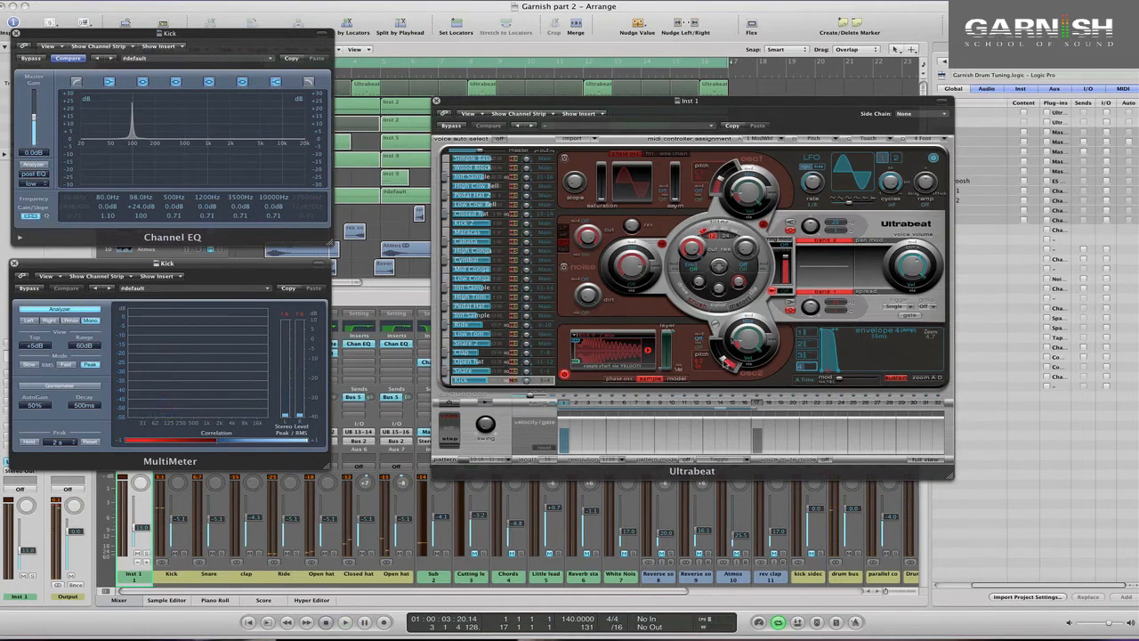
Try oscillator 2 at 293.7 Hz, resetting the MultiMeter's peak reading and playing the Kick.
{"action": "left_click", "coordinate": [726, 363]}
{"action": "left_click_drag", "start_coordinate": [724, 360], "coordinate": [725, 361]}
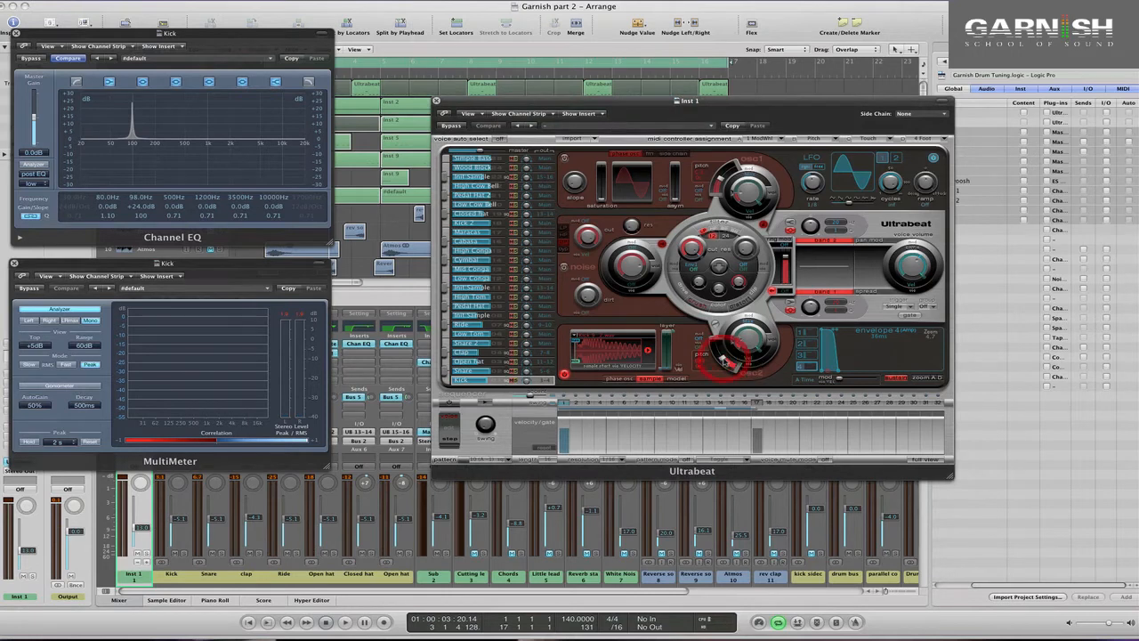
{"action": "left_click", "coordinate": [283, 317]}
{"action": "key", "text": "space"}
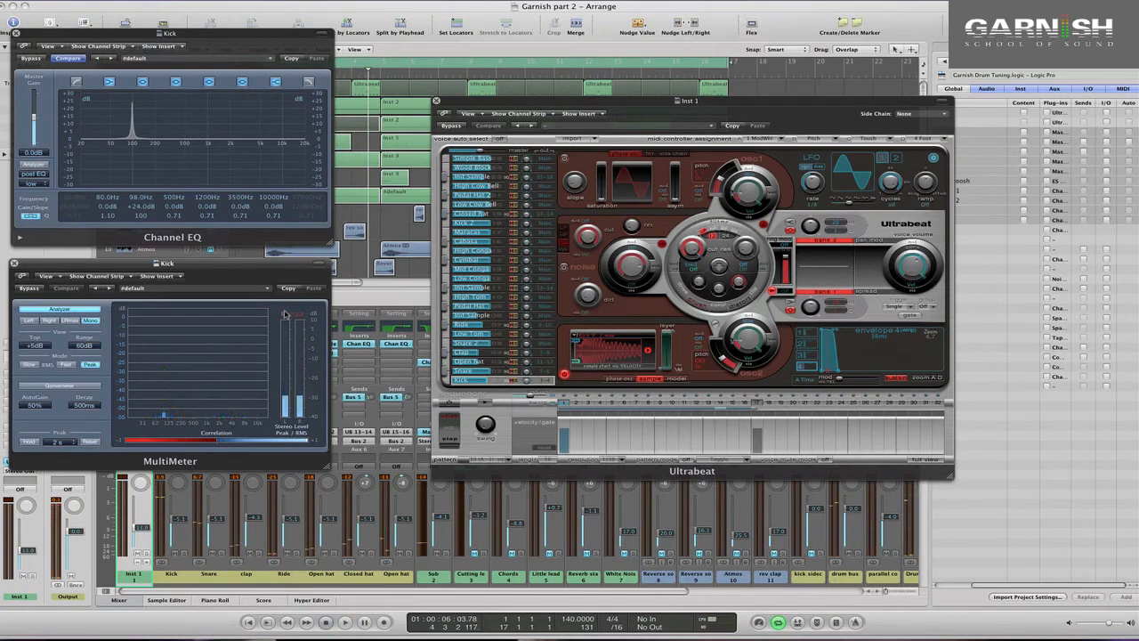
{"action": "key", "text": "space"}
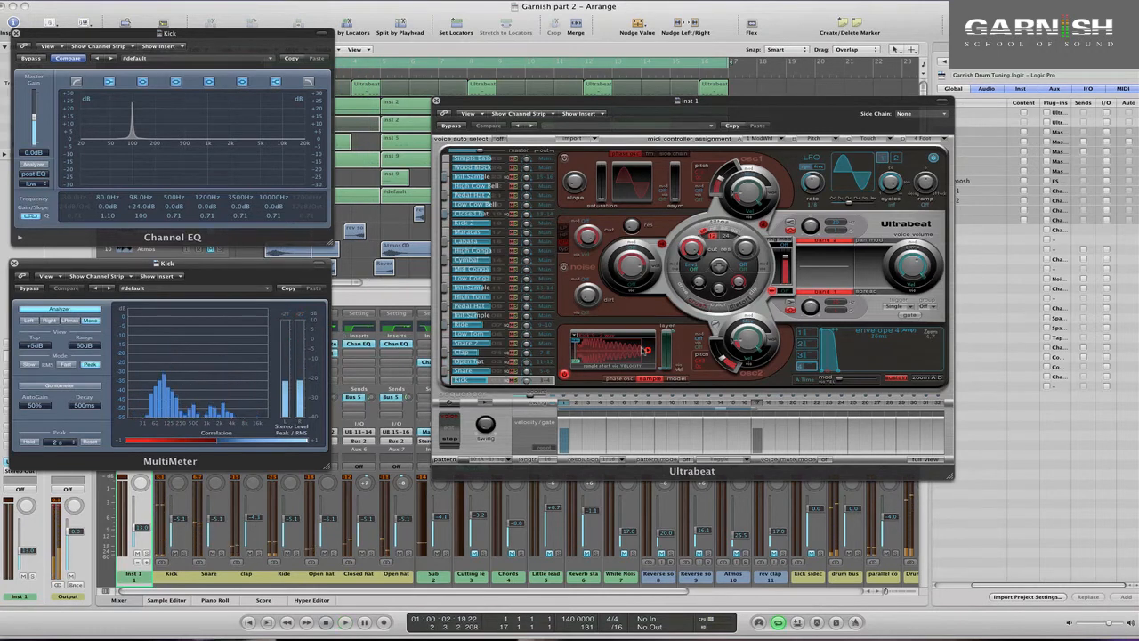
Compare the Kick with oscillator 2 at 277.2 Hz, clearing the MultiMeter's peak reading before playback.
{"action": "left_click", "coordinate": [721, 362]}
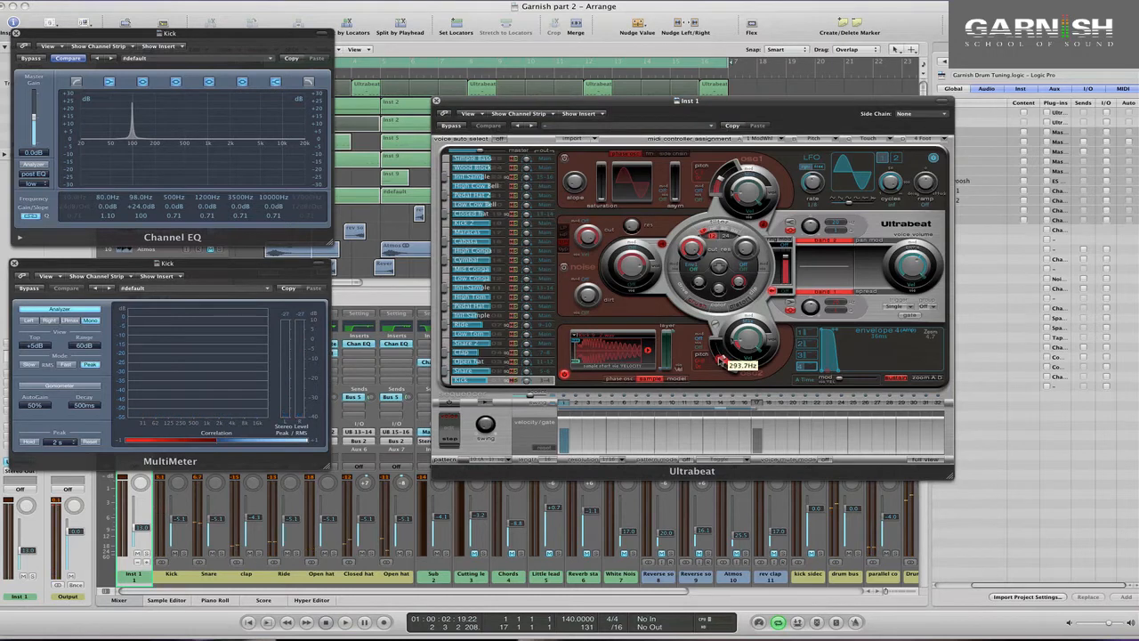
{"action": "key", "text": "space"}
{"action": "left_click_drag", "start_coordinate": [724, 358], "coordinate": [728, 361]}
{"action": "key", "text": "space"}
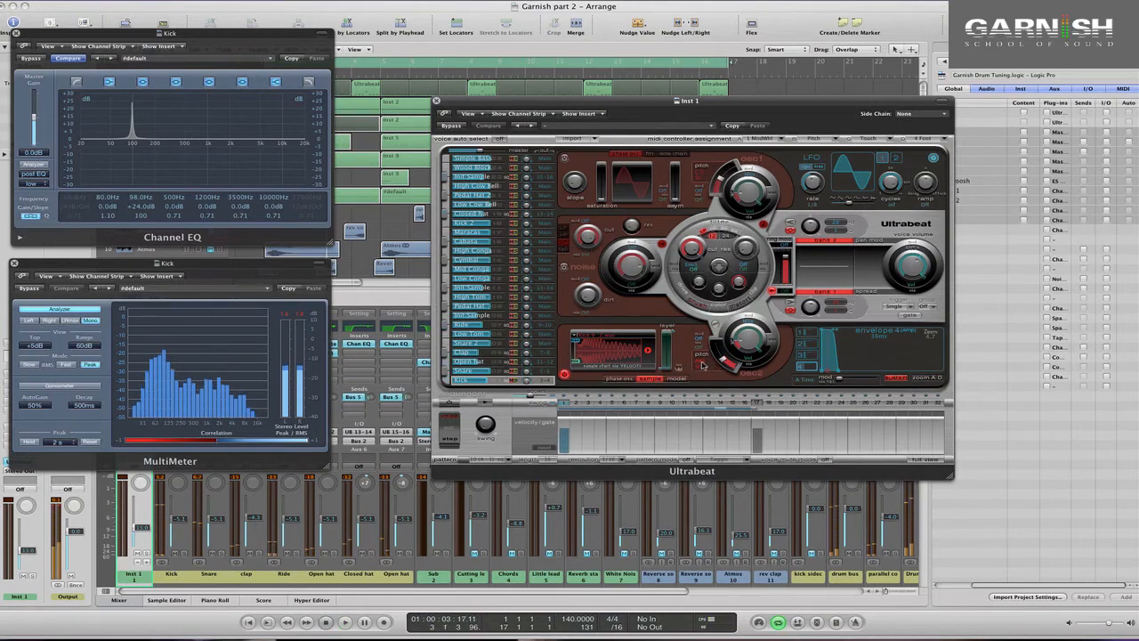
{"action": "left_click", "coordinate": [298, 323]}
{"action": "key", "text": "space"}
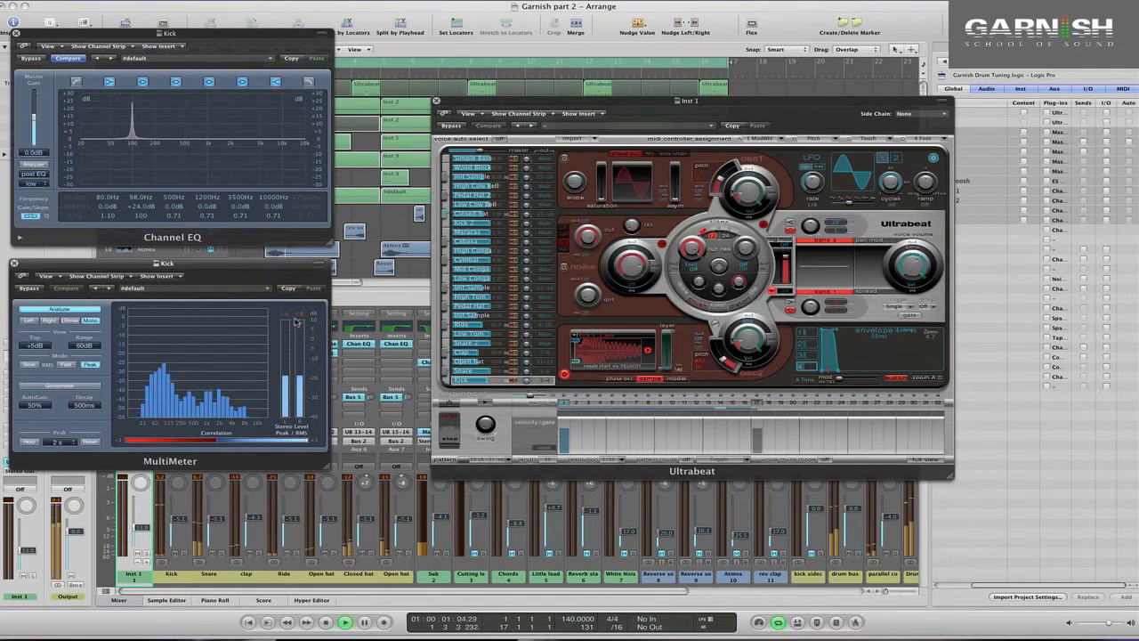
Return oscillator 2's pitch to 293.7 Hz and check the Kick's peak level during a short playback.
{"action": "left_click", "coordinate": [725, 363]}
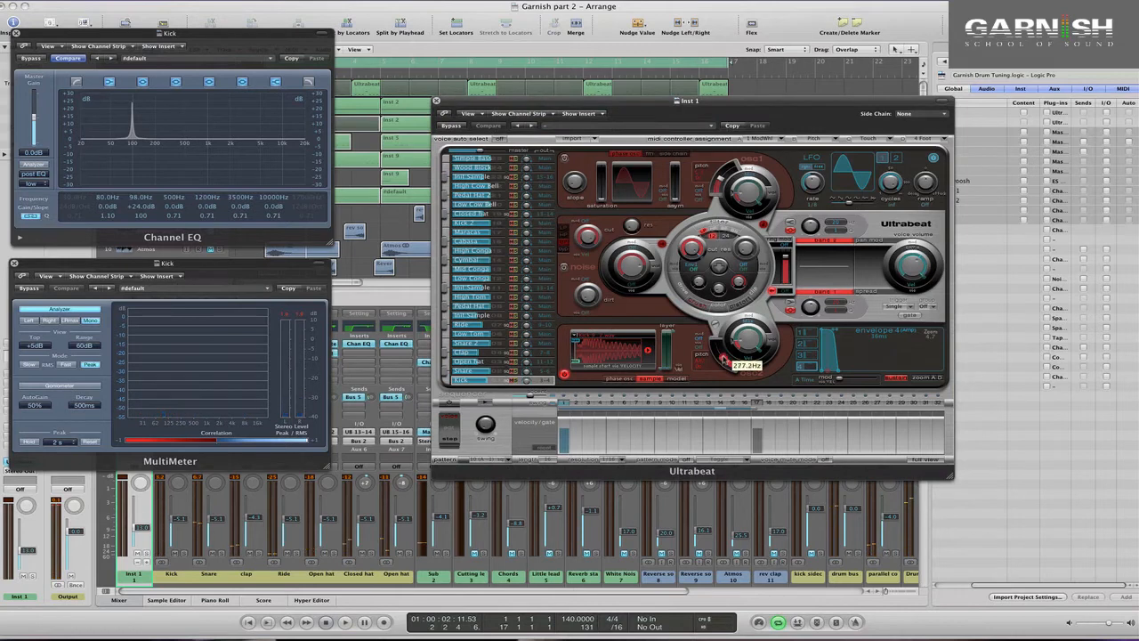
{"action": "left_click_drag", "start_coordinate": [725, 360], "coordinate": [724, 358]}
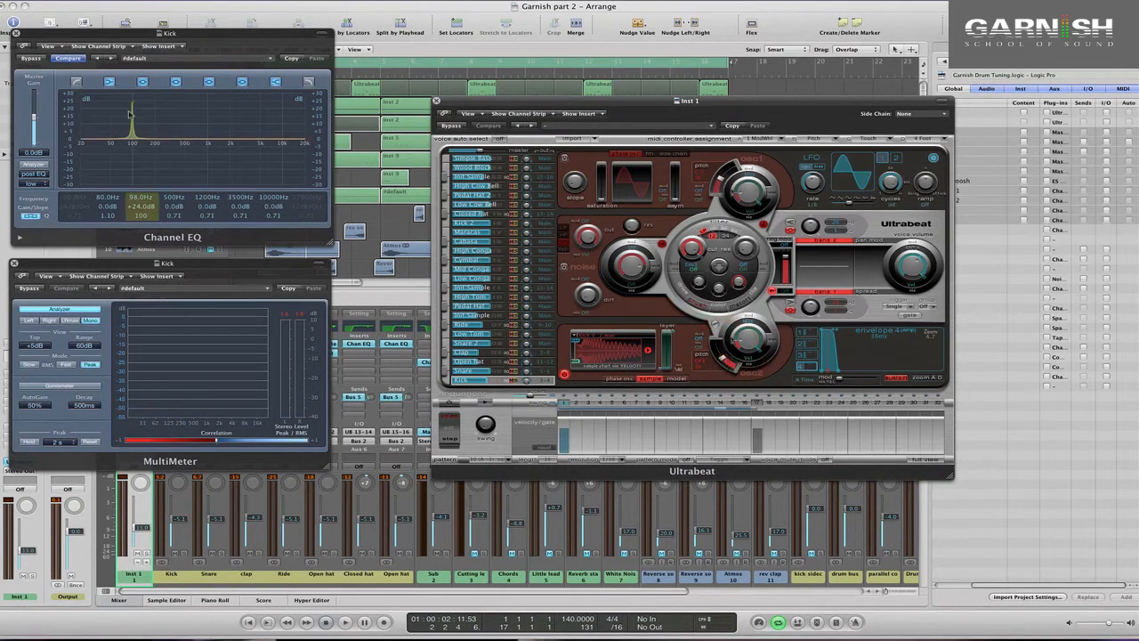
{"action": "left_click", "coordinate": [286, 318]}
{"action": "key", "text": "space"}
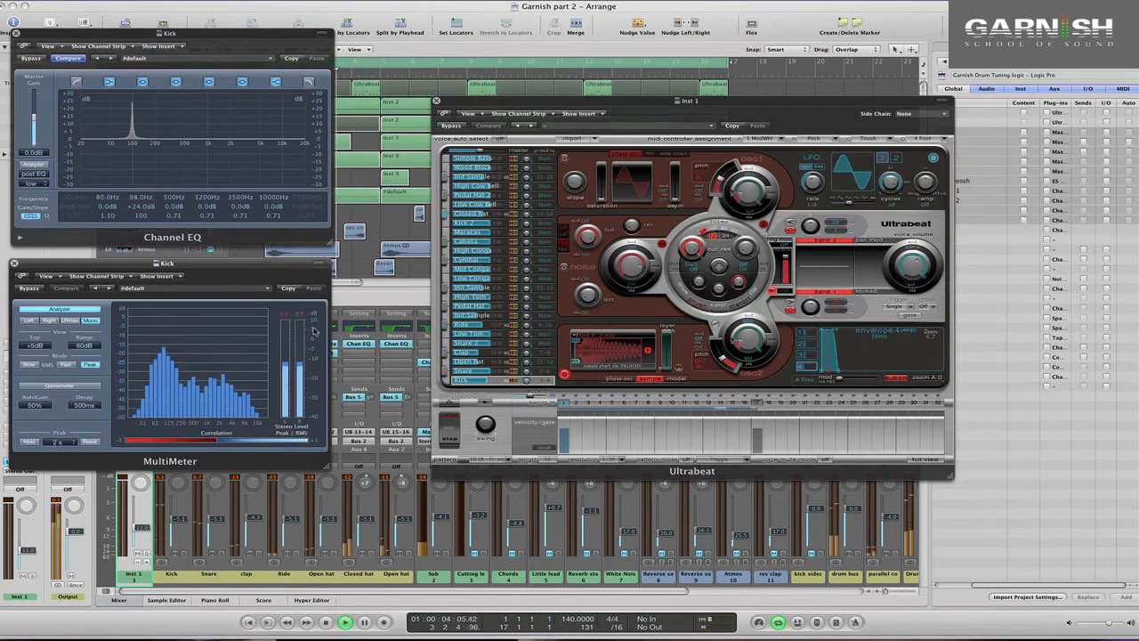
{"action": "key", "text": "space"}
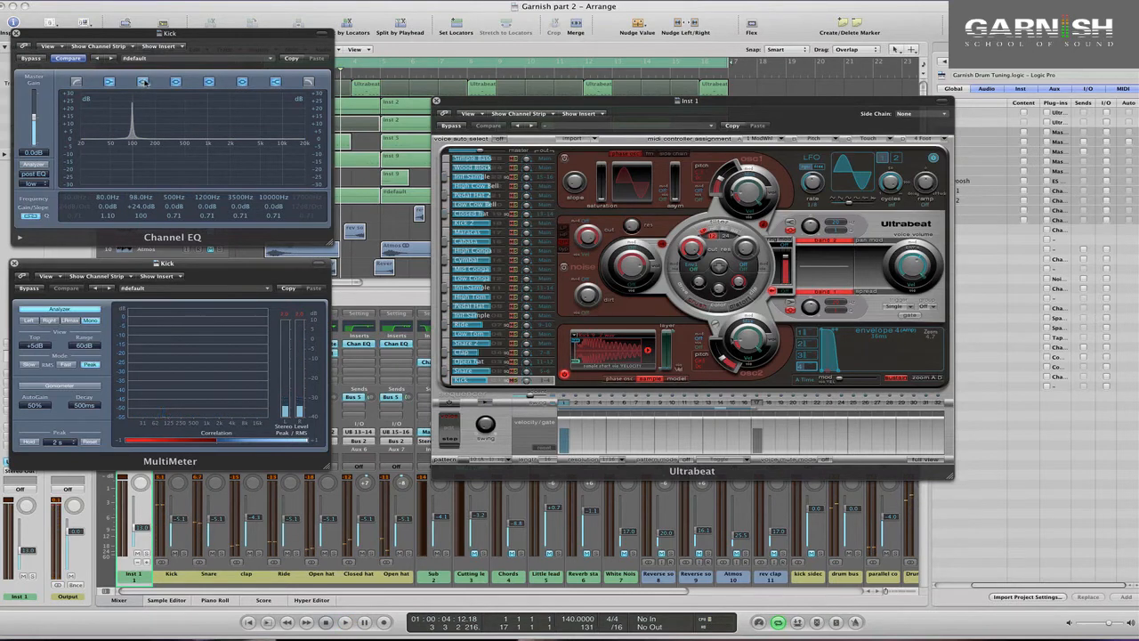
Switch off the 98 Hz band in the Kick's Channel EQ and play the sound without the boost.
{"action": "left_click", "coordinate": [142, 82]}
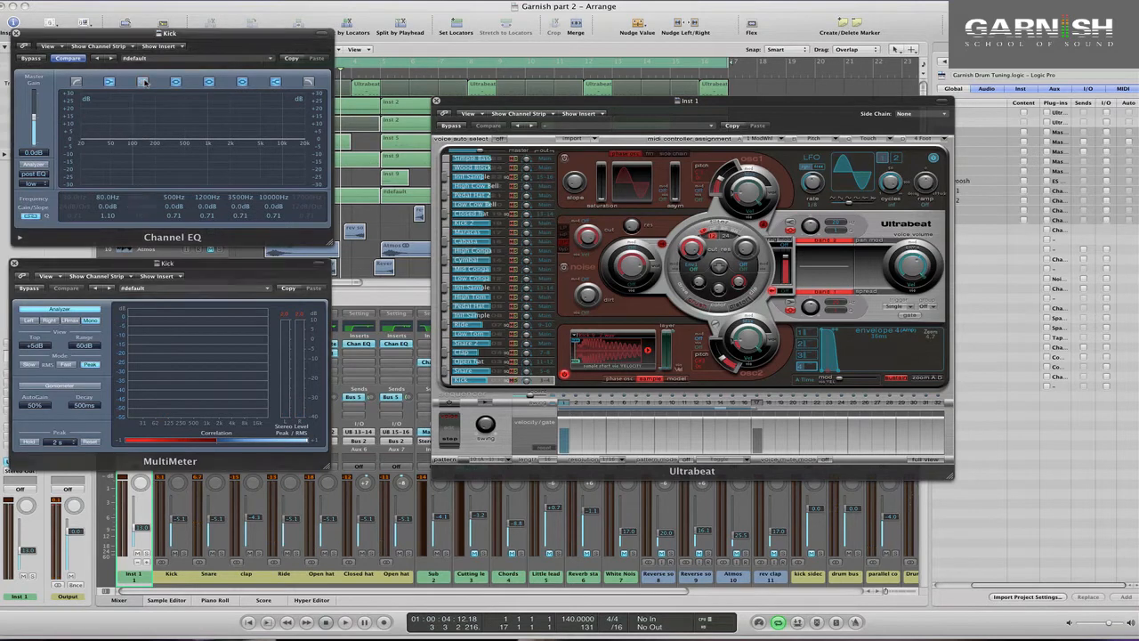
{"action": "key", "text": "space"}
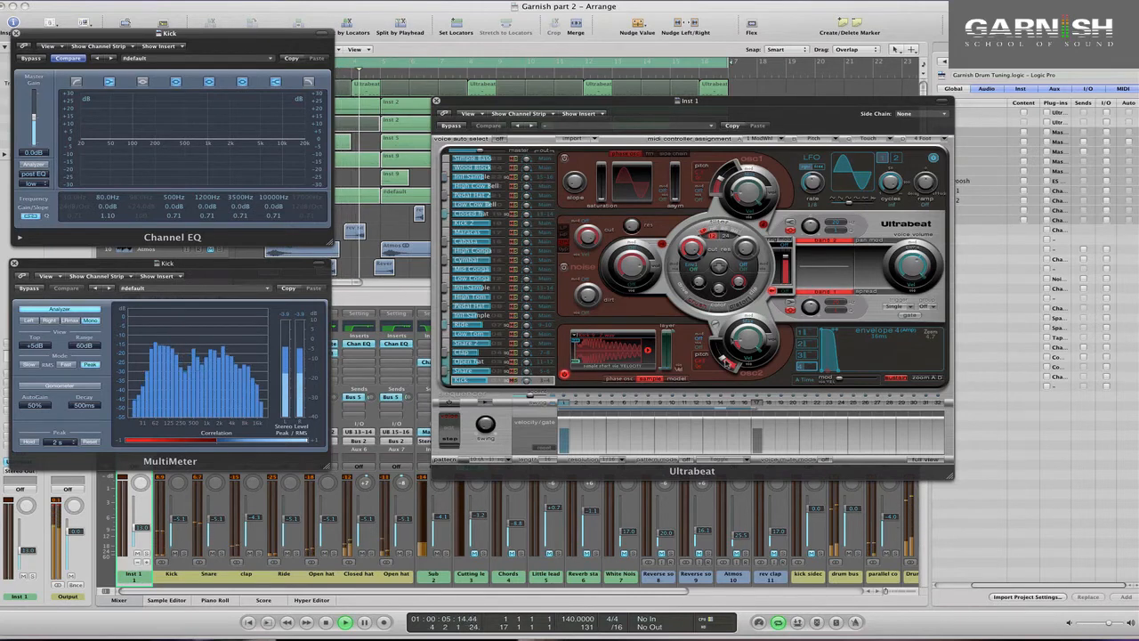
{"action": "key", "text": "space"}
{"action": "mouse_move", "coordinate": [727, 363]}
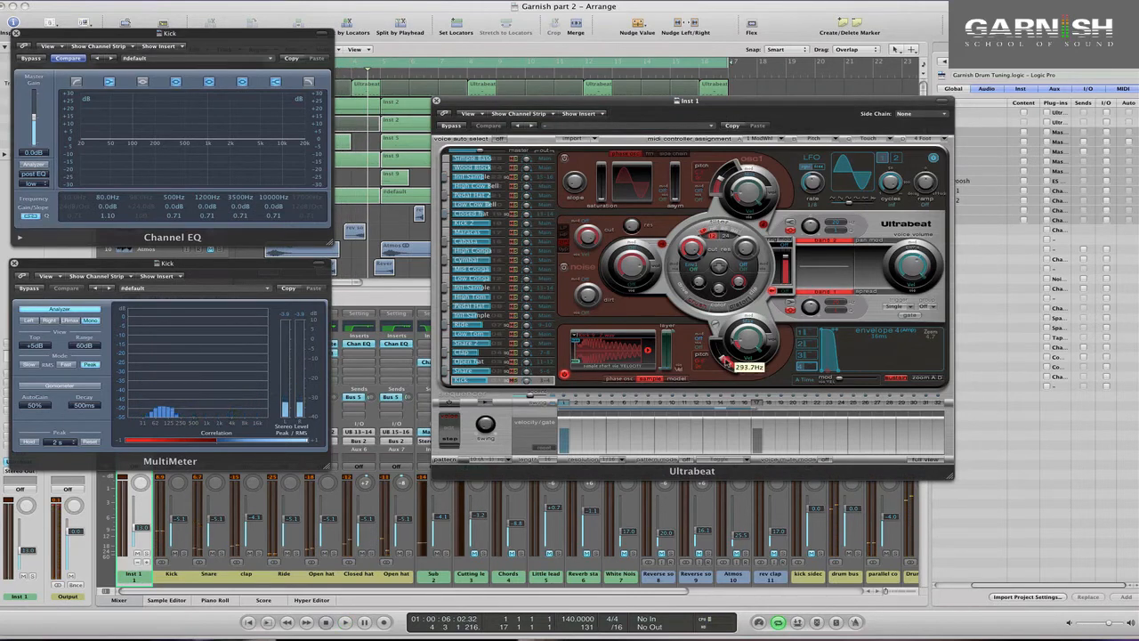
{"action": "key", "text": "space"}
Try several small pitch changes on oscillator 2, playing the unboosted Kick after each one.
{"action": "left_click", "coordinate": [726, 360]}
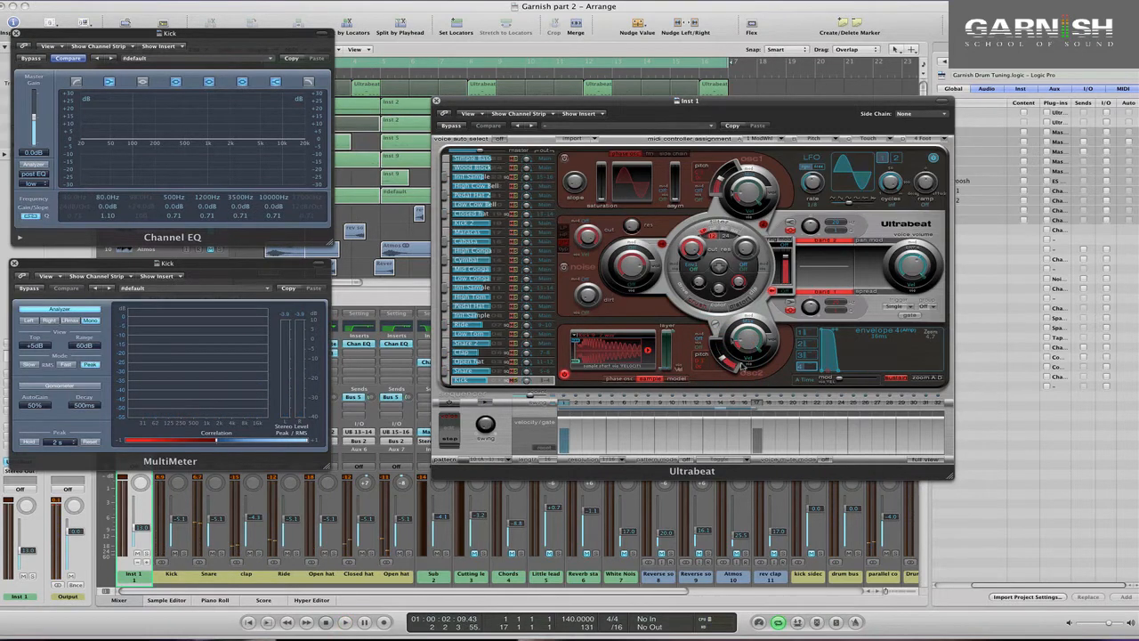
{"action": "key", "text": "space"}
{"action": "left_click", "coordinate": [725, 362]}
{"action": "key", "text": "space"}
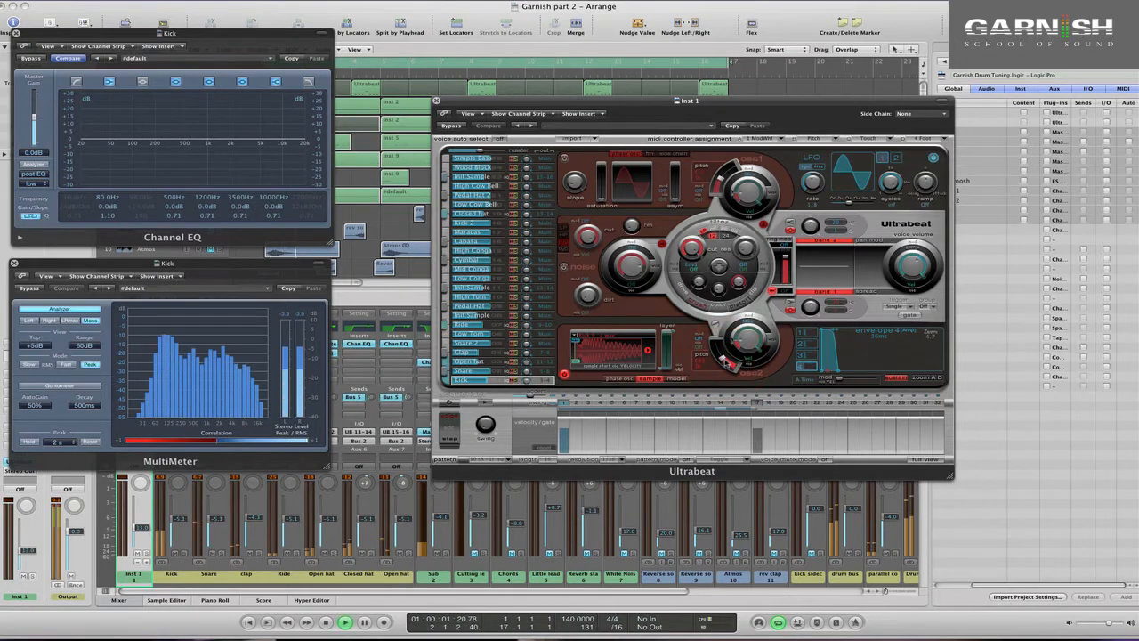
{"action": "left_click_drag", "start_coordinate": [725, 363], "coordinate": [726, 364]}
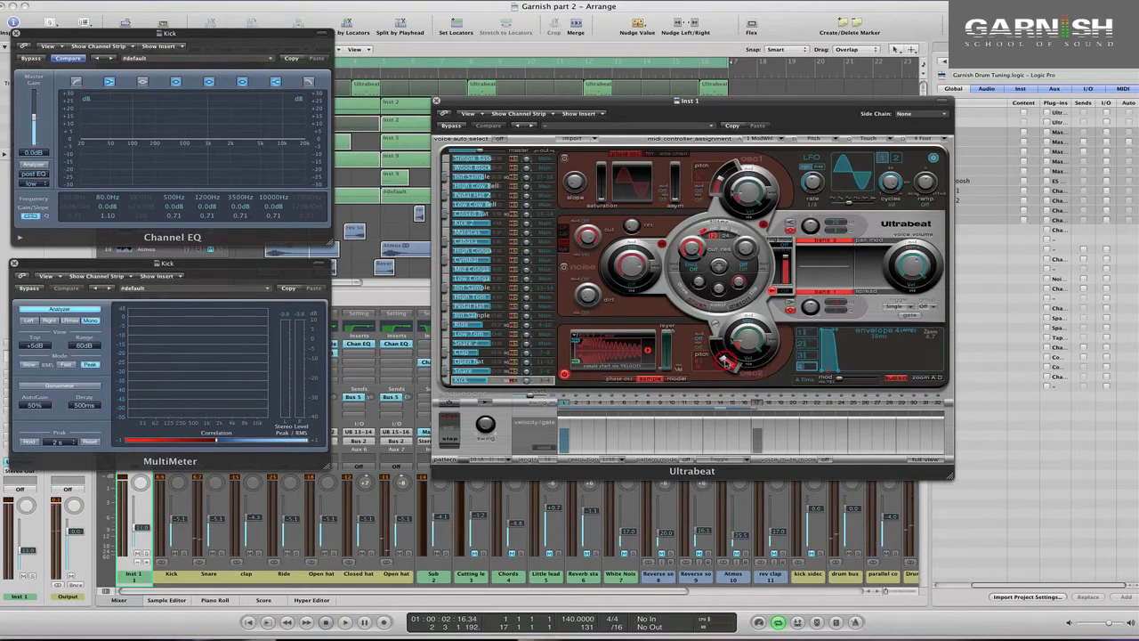
{"action": "key", "text": "space"}
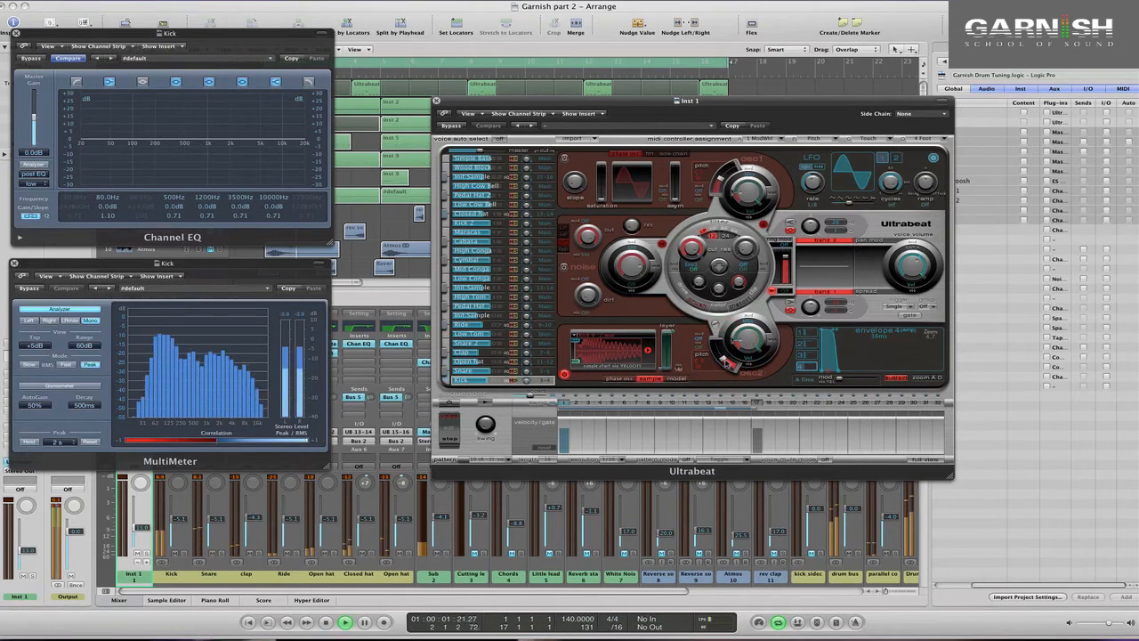
{"action": "left_click_drag", "start_coordinate": [726, 363], "coordinate": [726, 363]}
{"action": "key", "text": "space"}
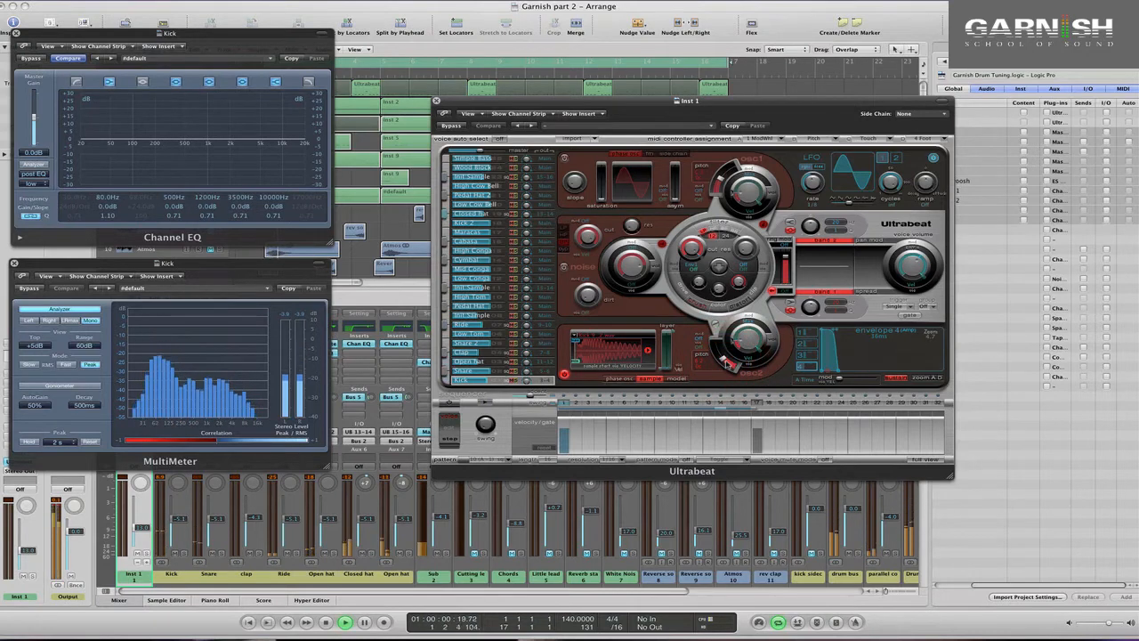
{"action": "key", "text": "space"}
{"action": "left_click_drag", "start_coordinate": [727, 363], "coordinate": [727, 364]}
{"action": "key", "text": "space"}
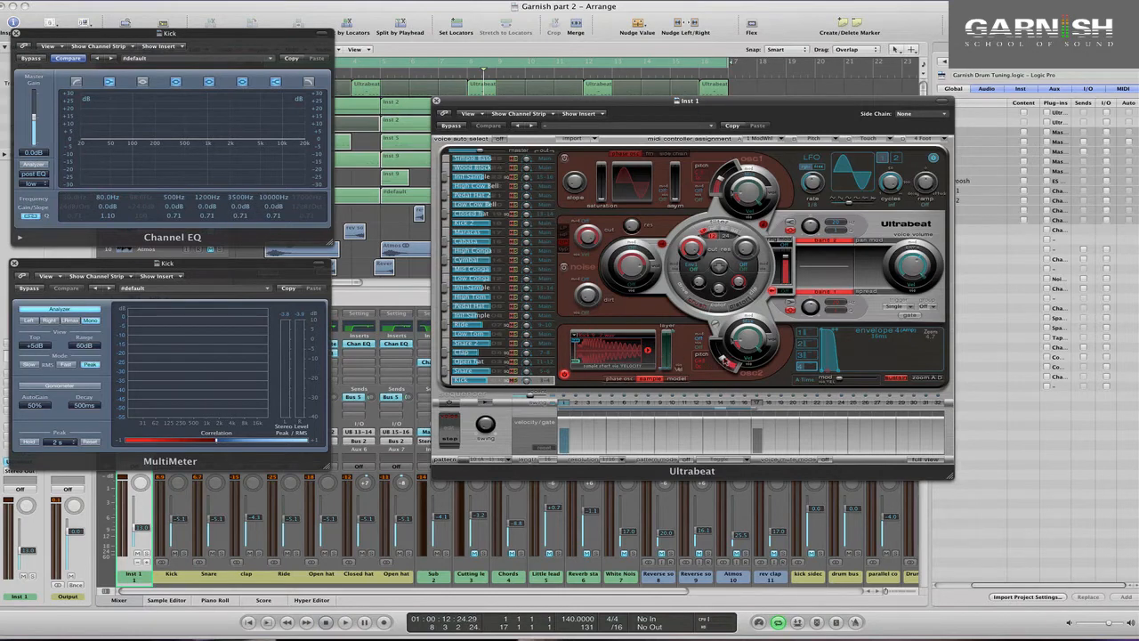
Audition the Kick, set oscillator 2's pitch to 277.2 Hz, and nudge it again for another playback check.
{"action": "key", "text": "space"}
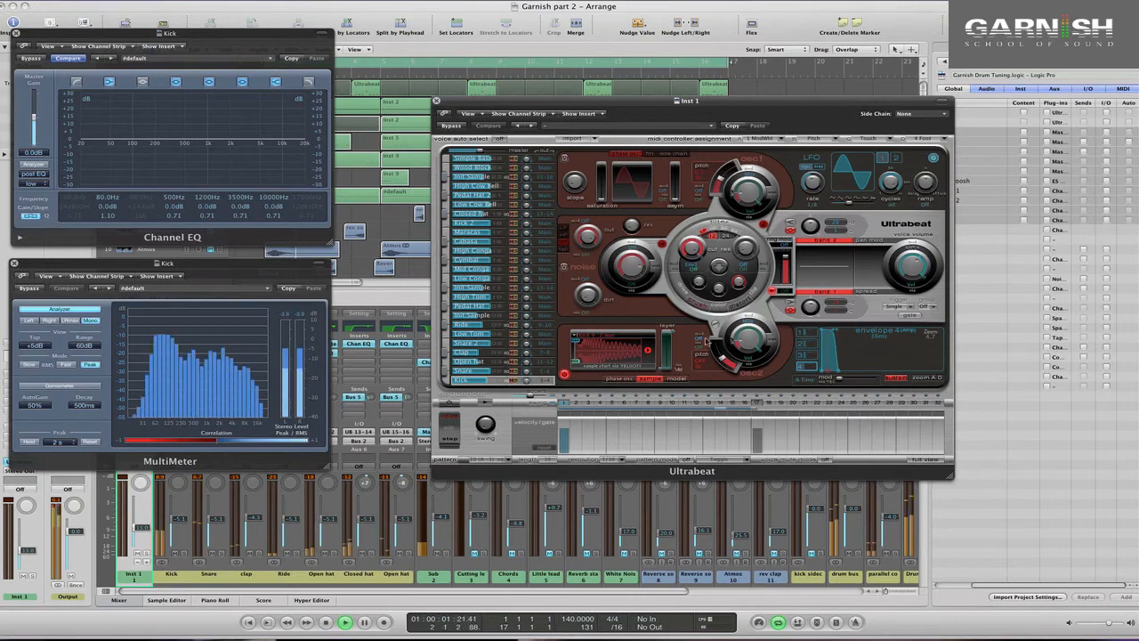
{"action": "left_click_drag", "start_coordinate": [728, 365], "coordinate": [726, 363]}
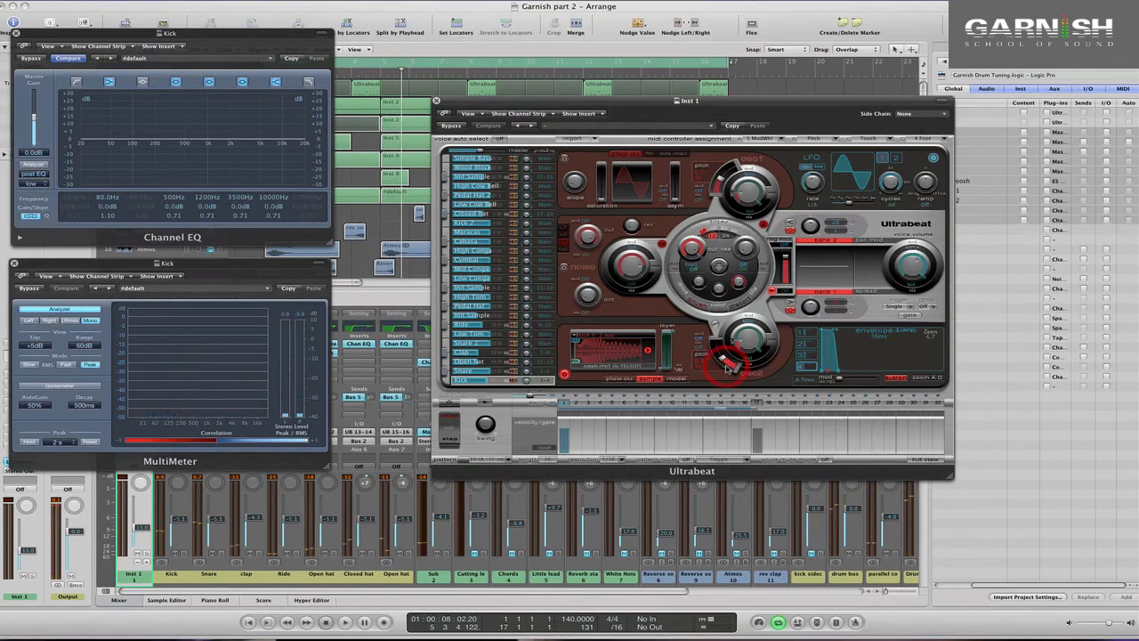
{"action": "mouse_move", "coordinate": [723, 361]}
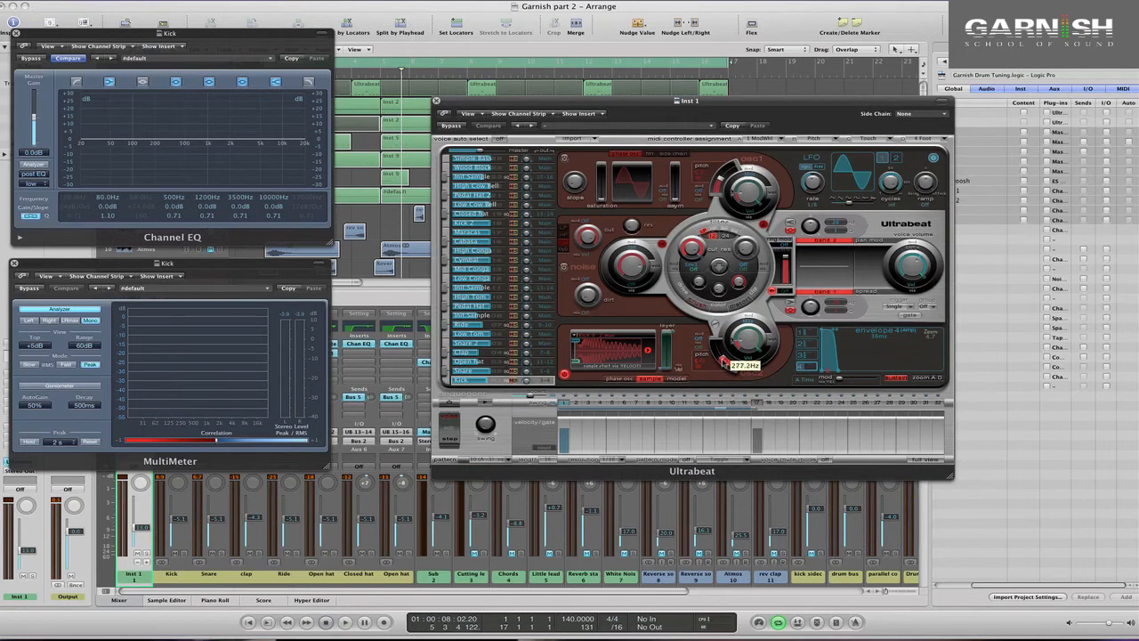
{"action": "left_click_drag", "start_coordinate": [724, 362], "coordinate": [723, 363]}
{"action": "key", "text": "space"}
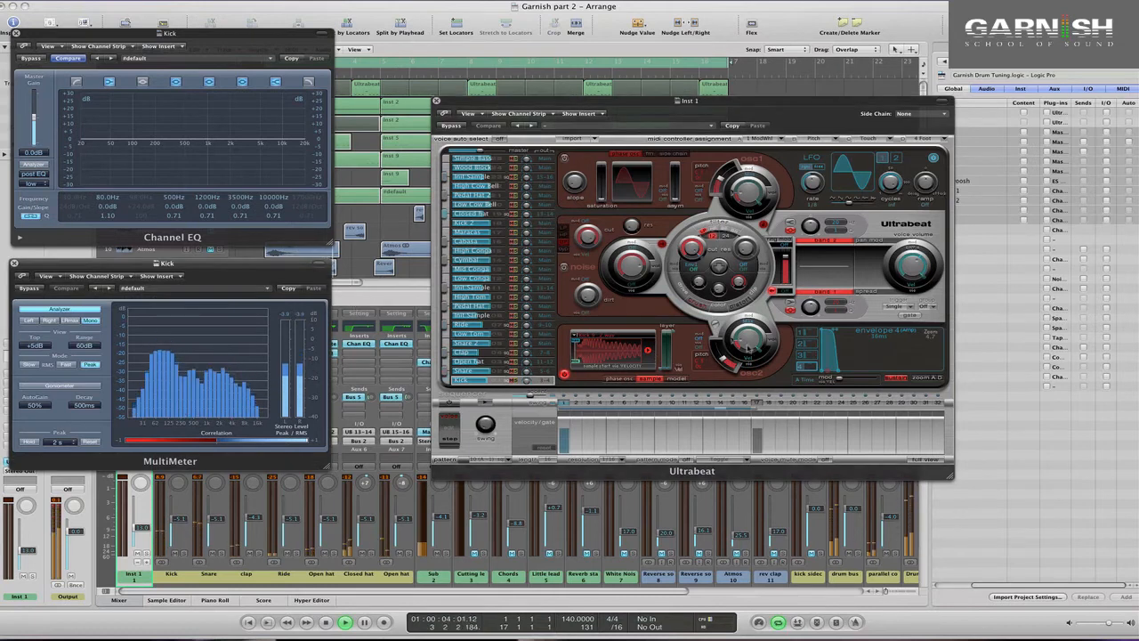
{"action": "key", "text": "space"}
Make the final oscillator 2 pitch adjustments, comparing the Kick in playback on the MultiMeter.
{"action": "left_click", "coordinate": [725, 363]}
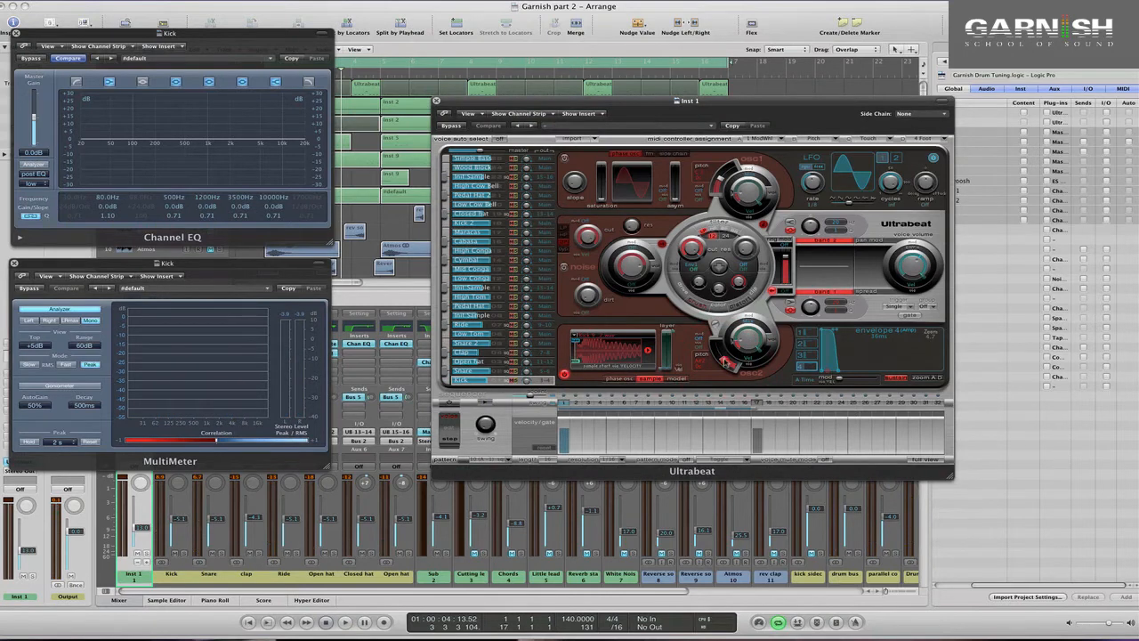
{"action": "left_click_drag", "start_coordinate": [725, 360], "coordinate": [727, 364]}
{"action": "key", "text": "space"}
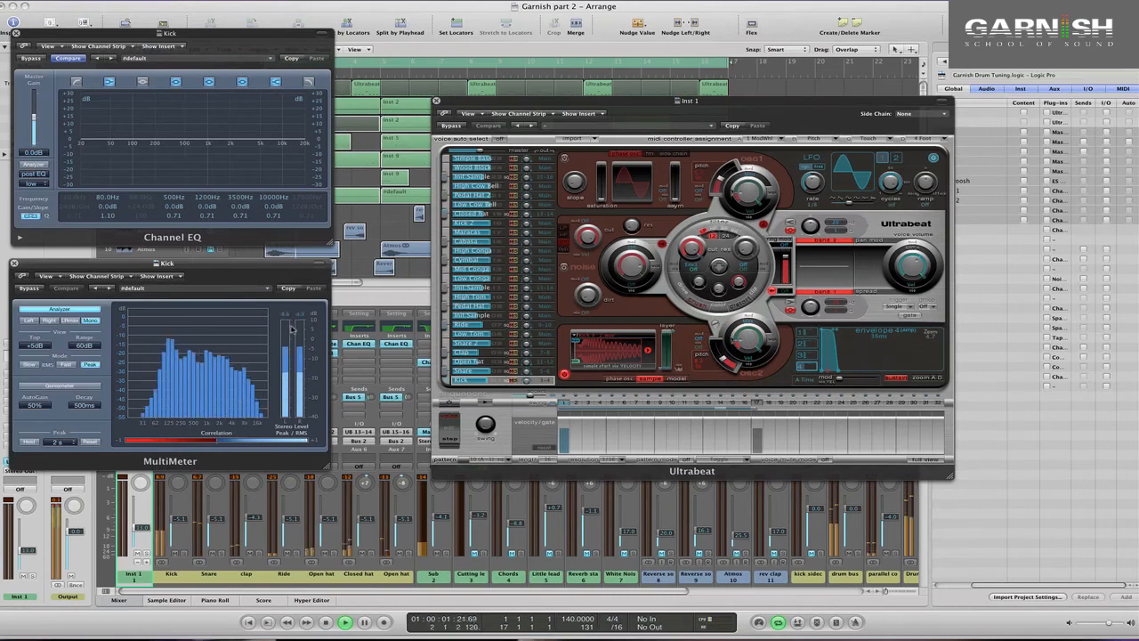
{"action": "key", "text": "space"}
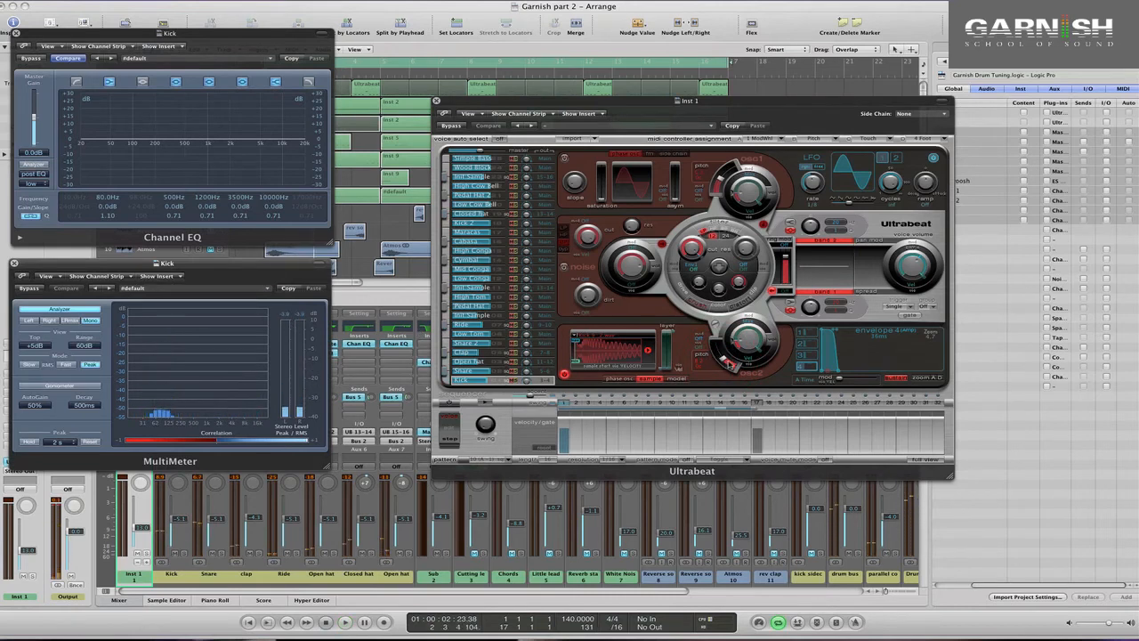
{"action": "left_click_drag", "start_coordinate": [728, 367], "coordinate": [728, 363]}
{"action": "key", "text": "space"}
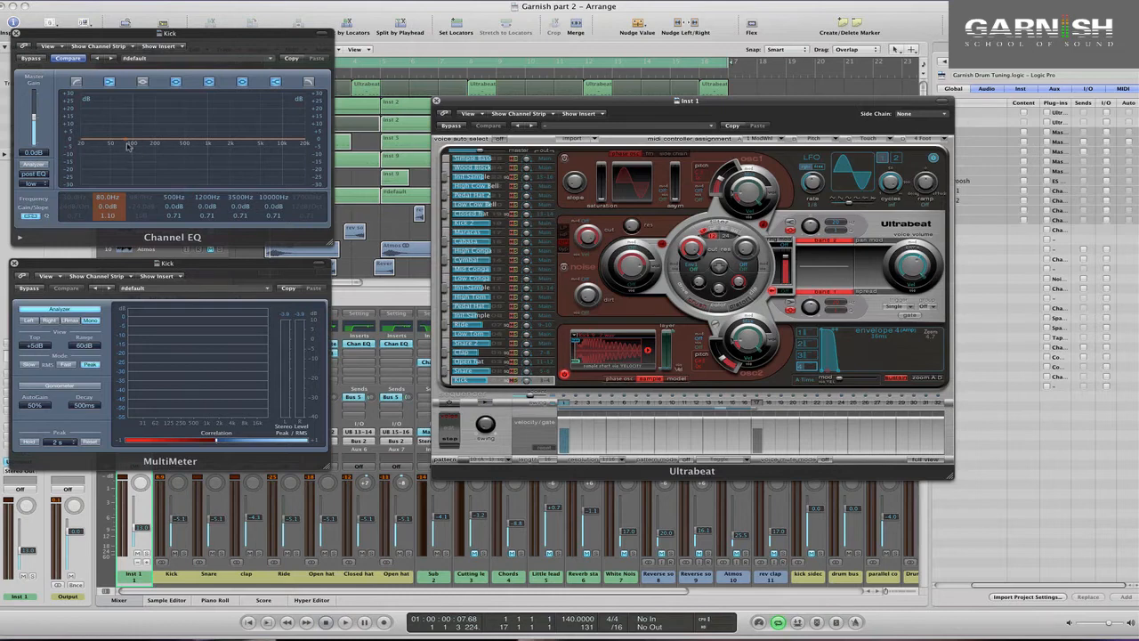
Close the Channel EQ, MultiMeter and Ultrabeat windows.
{"action": "left_click", "coordinate": [14, 34]}
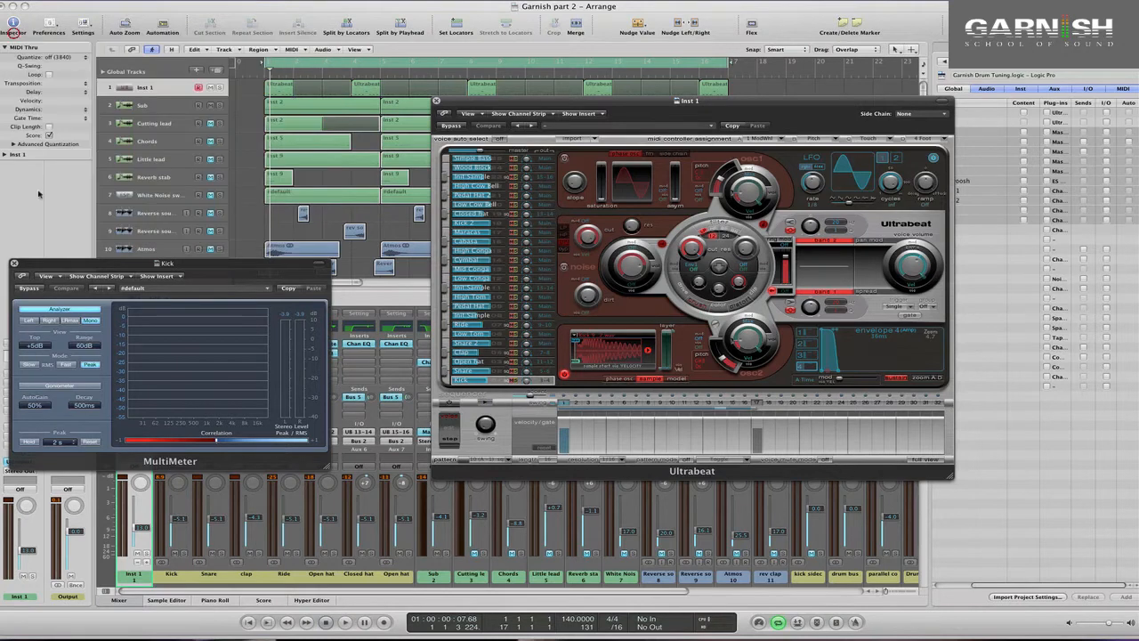
{"action": "left_click", "coordinate": [14, 263]}
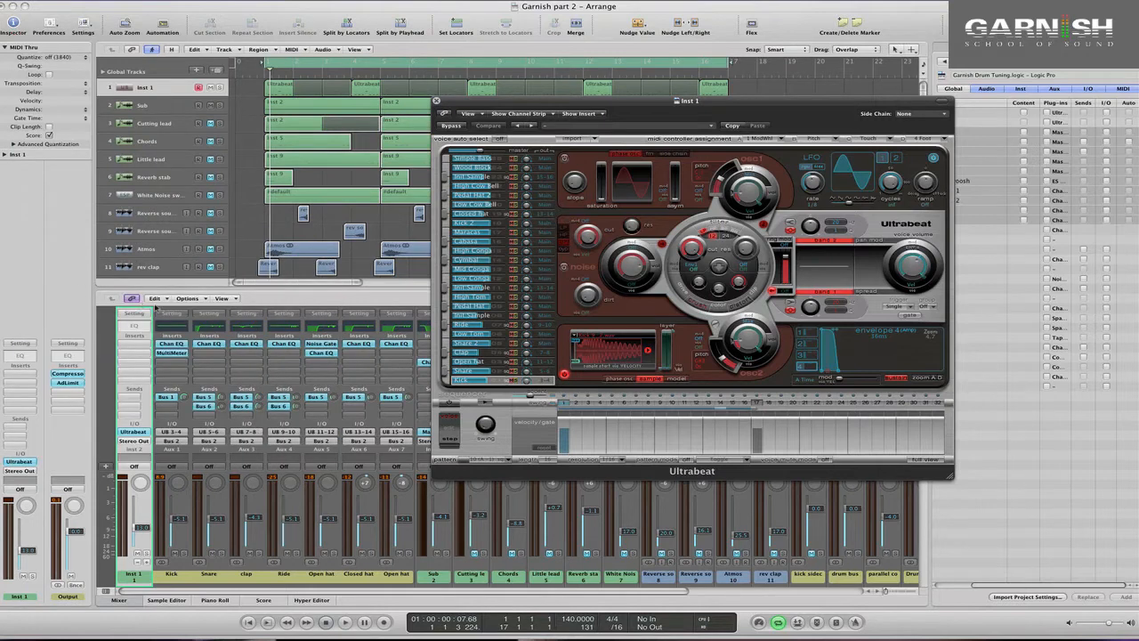
{"action": "left_click", "coordinate": [436, 100]}
Reopen the Kick channel's Channel EQ and enable its low-cut filter at 50 Hz with a 48 dB/Oct slope.
{"action": "left_click", "coordinate": [169, 343]}
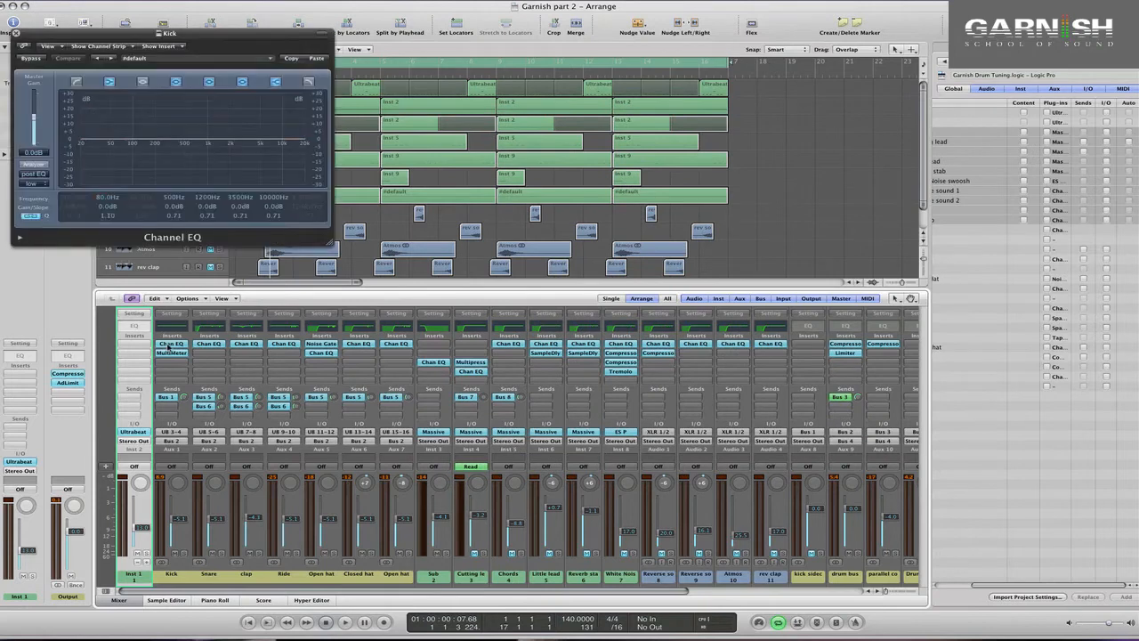
{"action": "left_click", "coordinate": [76, 82]}
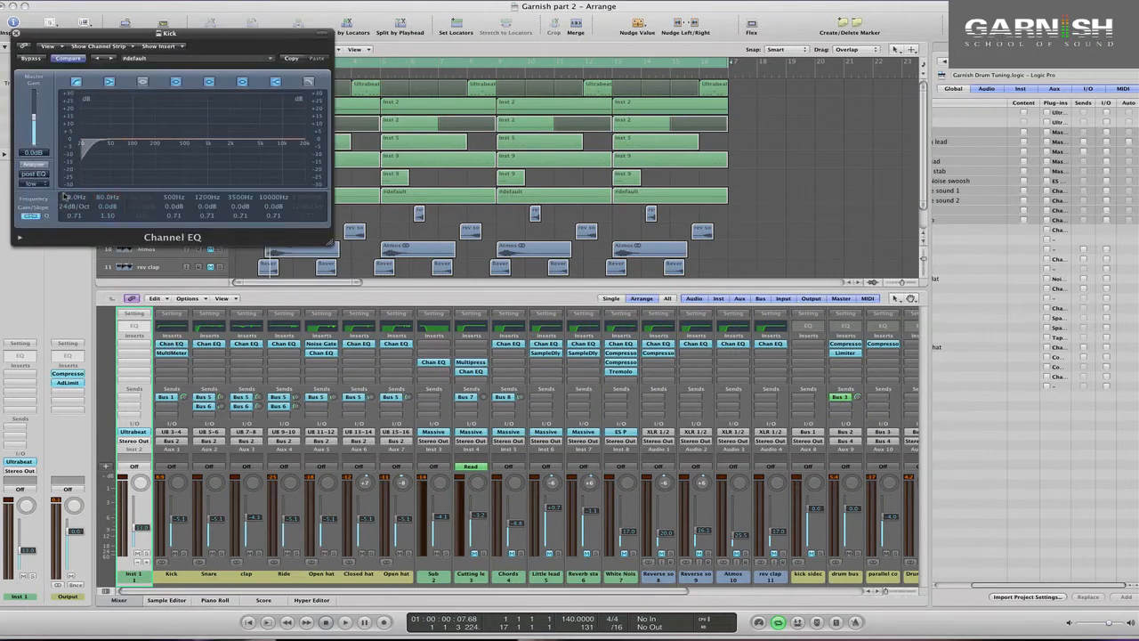
{"action": "mouse_move", "coordinate": [64, 196]}
{"action": "left_mouse_down"}
{"action": "mouse_move", "coordinate": [74, 203]}
{"action": "mouse_move", "coordinate": [67, 181]}
{"action": "left_mouse_up"}
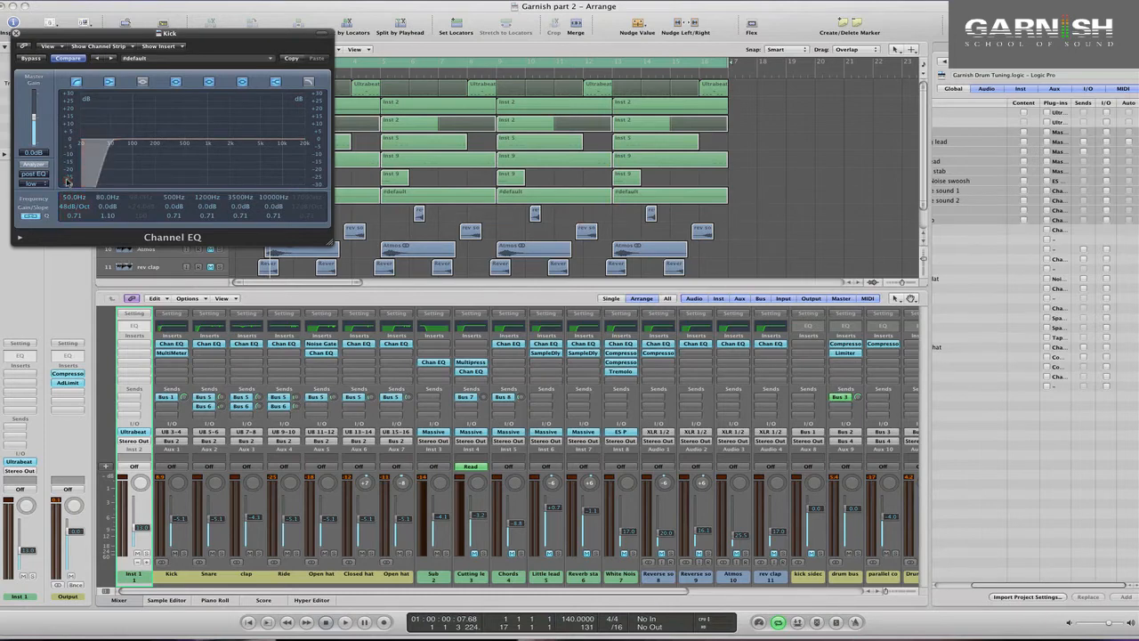
Lower the Kick Channel EQ's low-cut frequency to 47 Hz during playback, and close the EQ.
{"action": "key", "text": "space"}
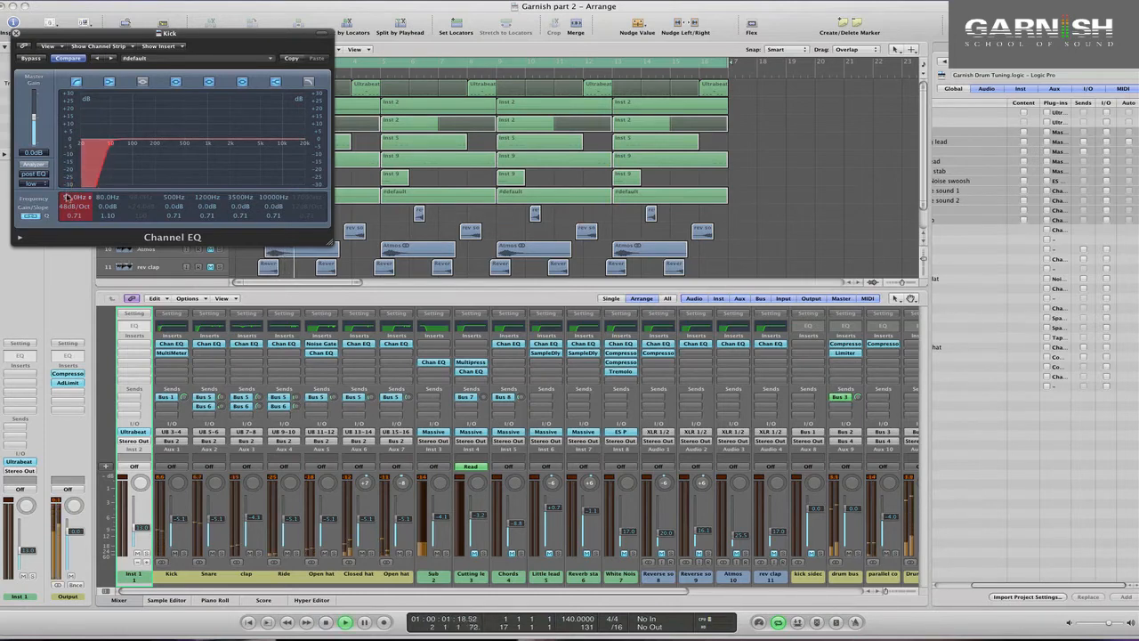
{"action": "left_click_drag", "start_coordinate": [66, 202], "coordinate": [67, 205]}
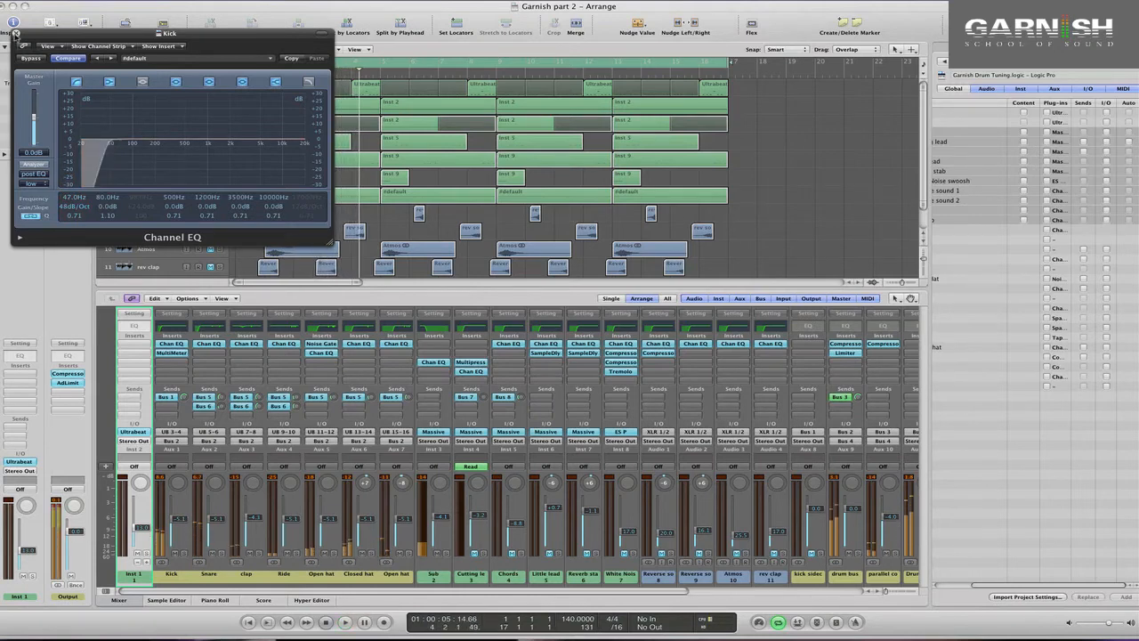
{"action": "left_click", "coordinate": [16, 33]}
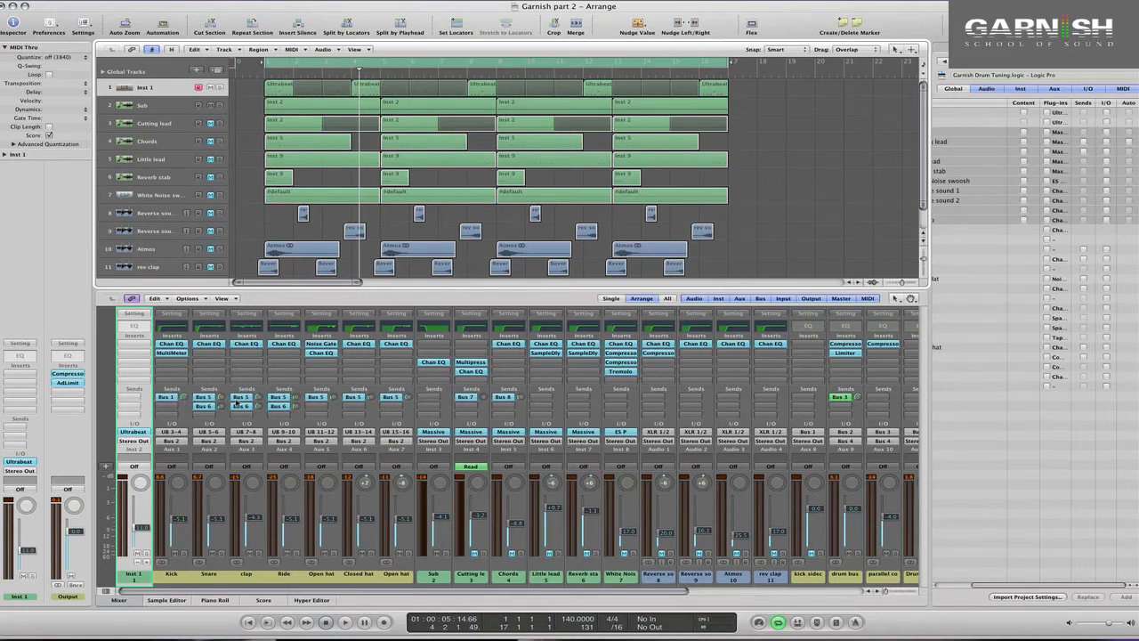
Insert a Compressor in the Sub channel's first insert slot and set its circuit type to VCA.
{"action": "left_click", "coordinate": [428, 348]}
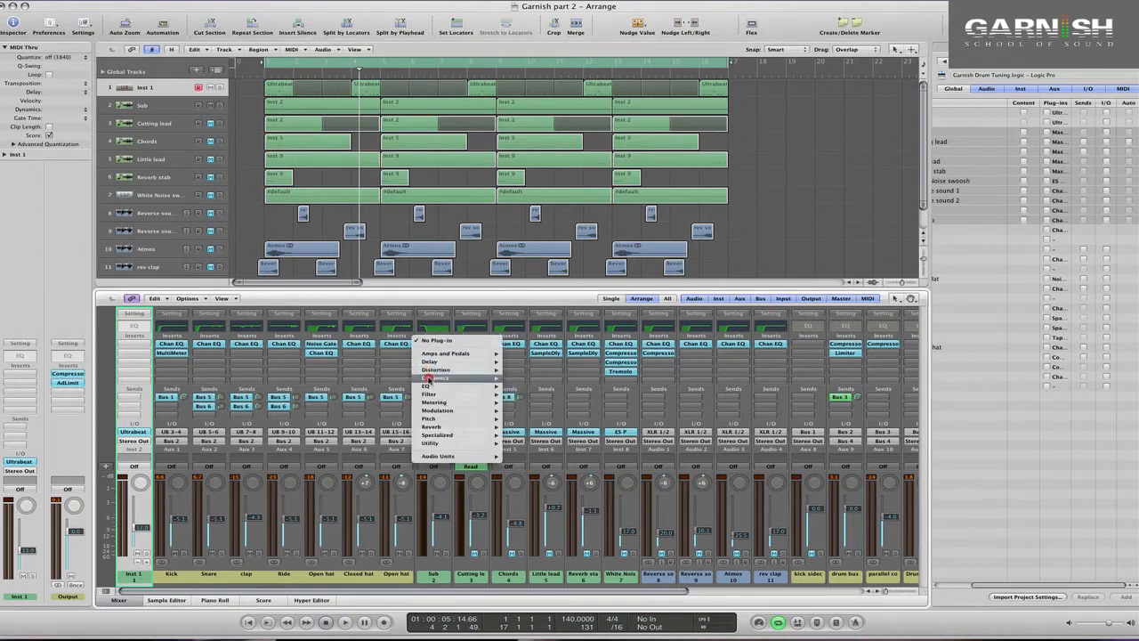
{"action": "mouse_move", "coordinate": [449, 378]}
{"action": "mouse_move", "coordinate": [509, 379]}
{"action": "left_click", "coordinate": [614, 386]}
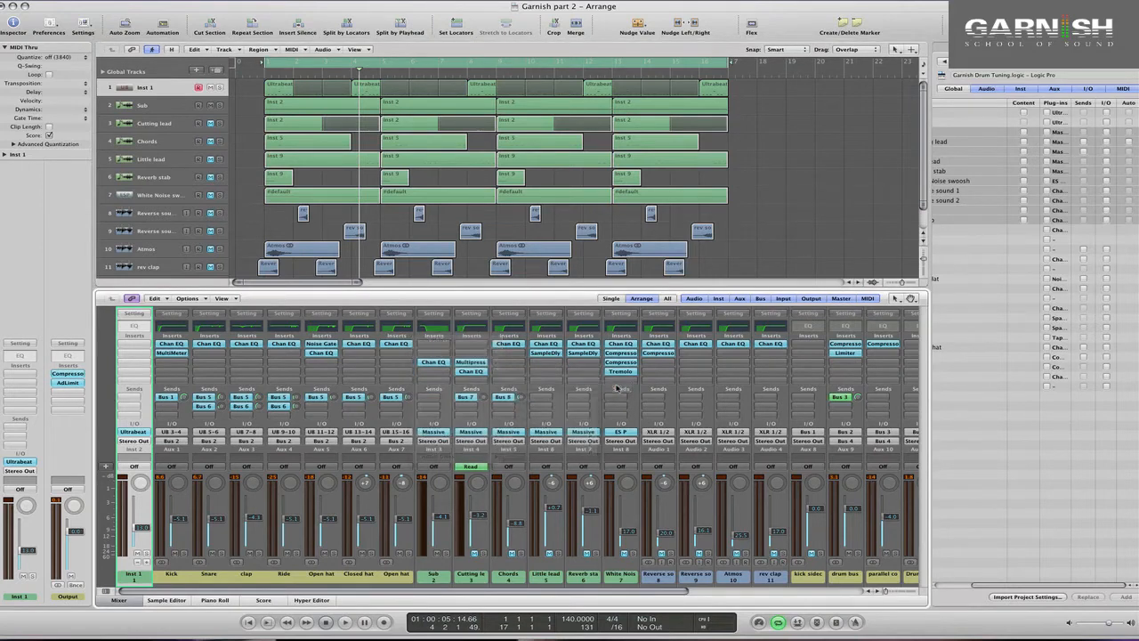
{"action": "left_click", "coordinate": [107, 78]}
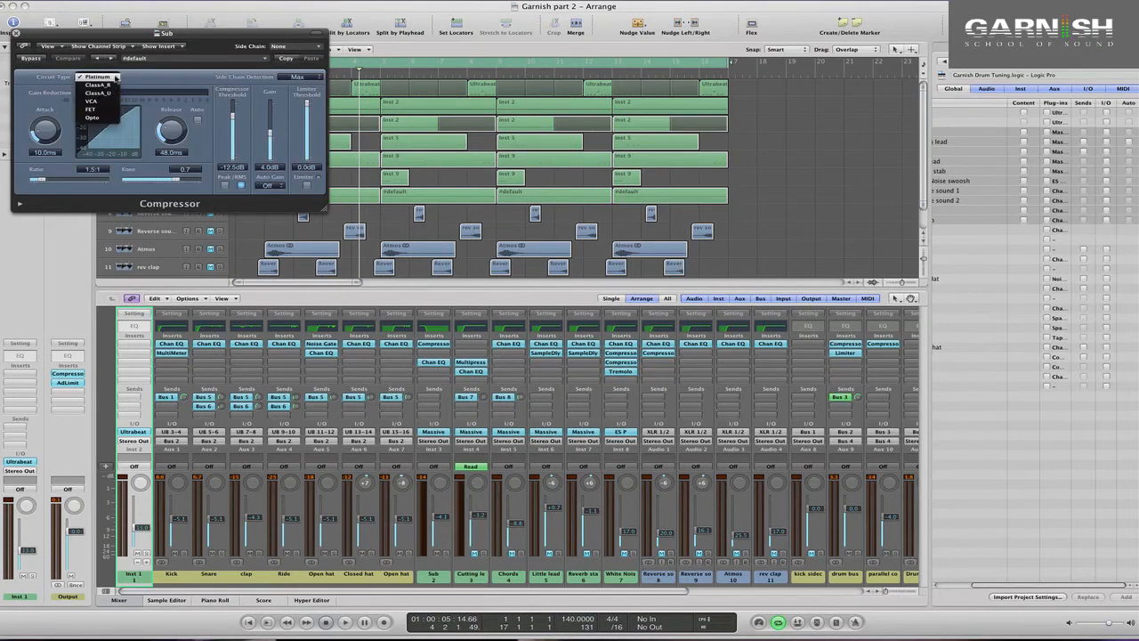
{"action": "left_click", "coordinate": [106, 102]}
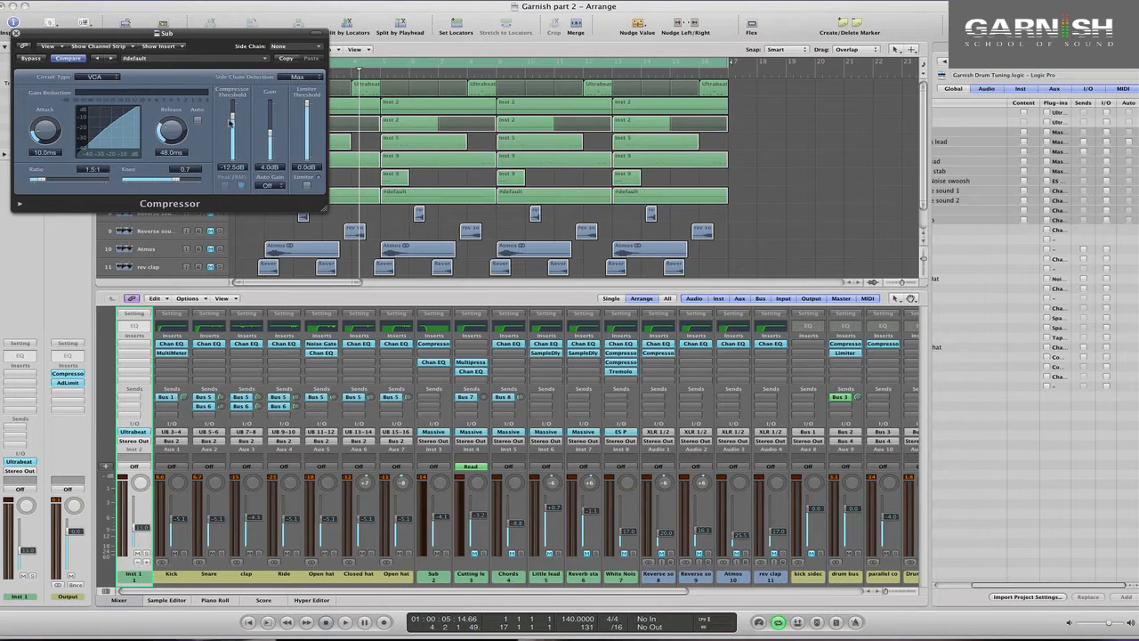
Set the Sub compressor's threshold to -31.0 dB, ratio to 5.0:1 and gain to 0.0 dB.
{"action": "left_click_drag", "start_coordinate": [230, 121], "coordinate": [232, 138]}
{"action": "mouse_move", "coordinate": [48, 180]}
{"action": "left_mouse_down"}
{"action": "mouse_move", "coordinate": [73, 181]}
{"action": "mouse_move", "coordinate": [63, 181]}
{"action": "left_mouse_up"}
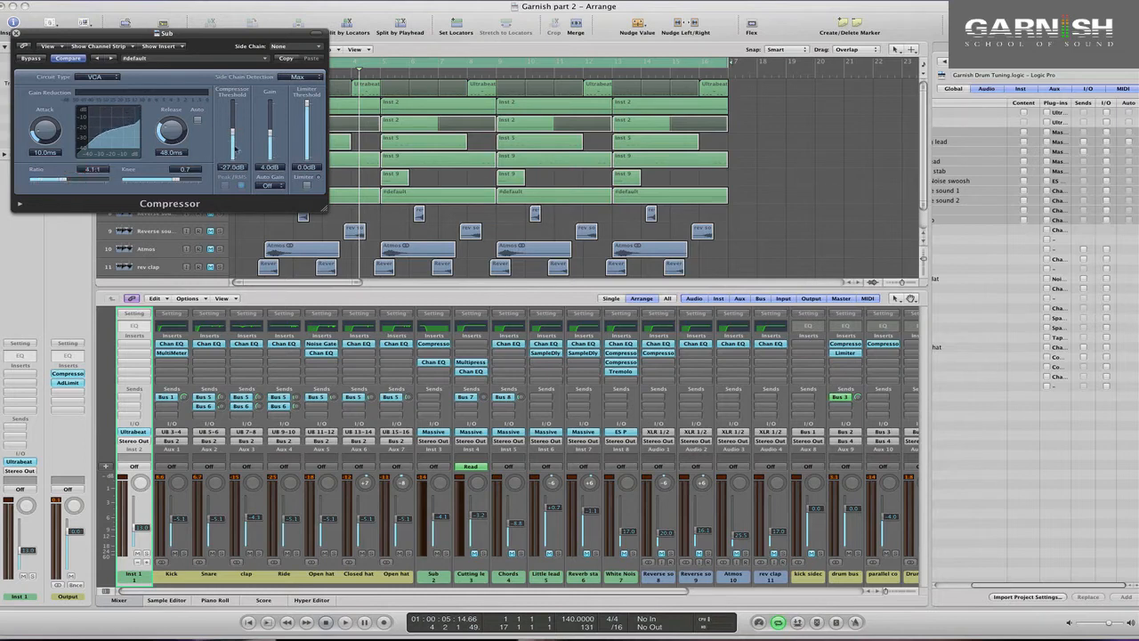
{"action": "left_click", "coordinate": [269, 140]}
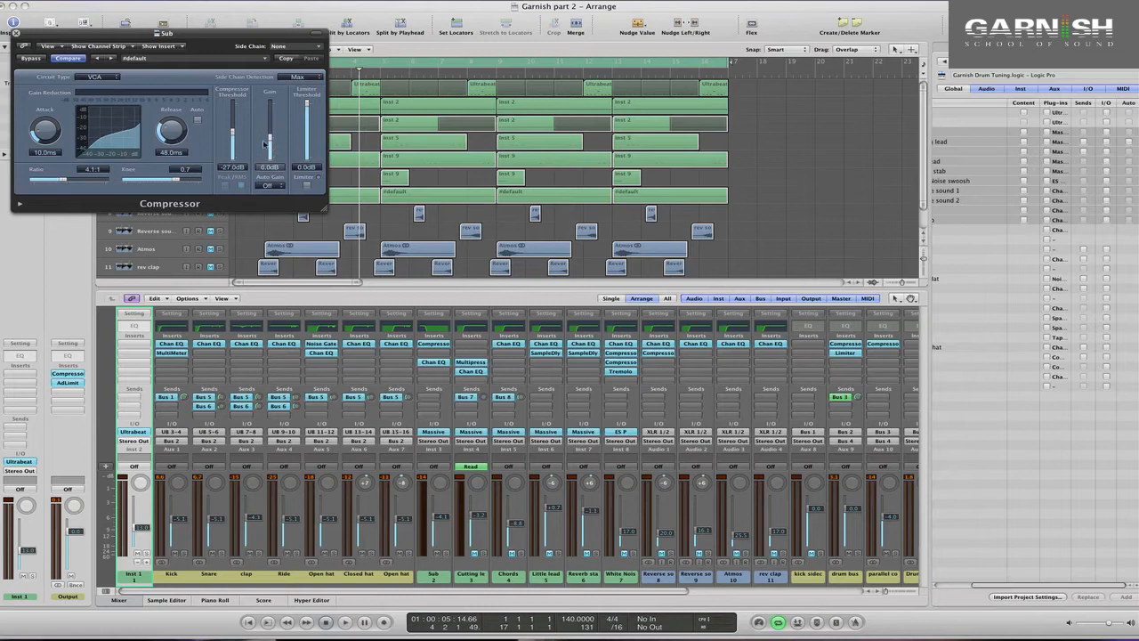
{"action": "left_click_drag", "start_coordinate": [233, 141], "coordinate": [233, 147]}
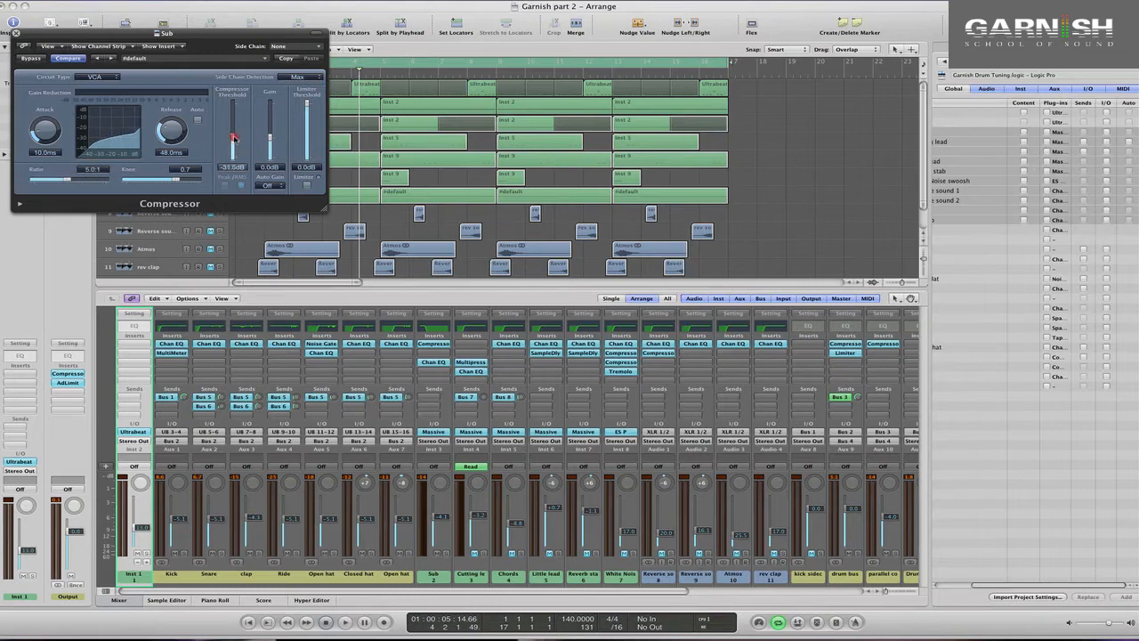
Lower the Sub compressor's threshold to -33.5 dB during playback and set its side chain source to Bus 1.
{"action": "key", "text": "space"}
{"action": "left_click_drag", "start_coordinate": [233, 138], "coordinate": [234, 142]}
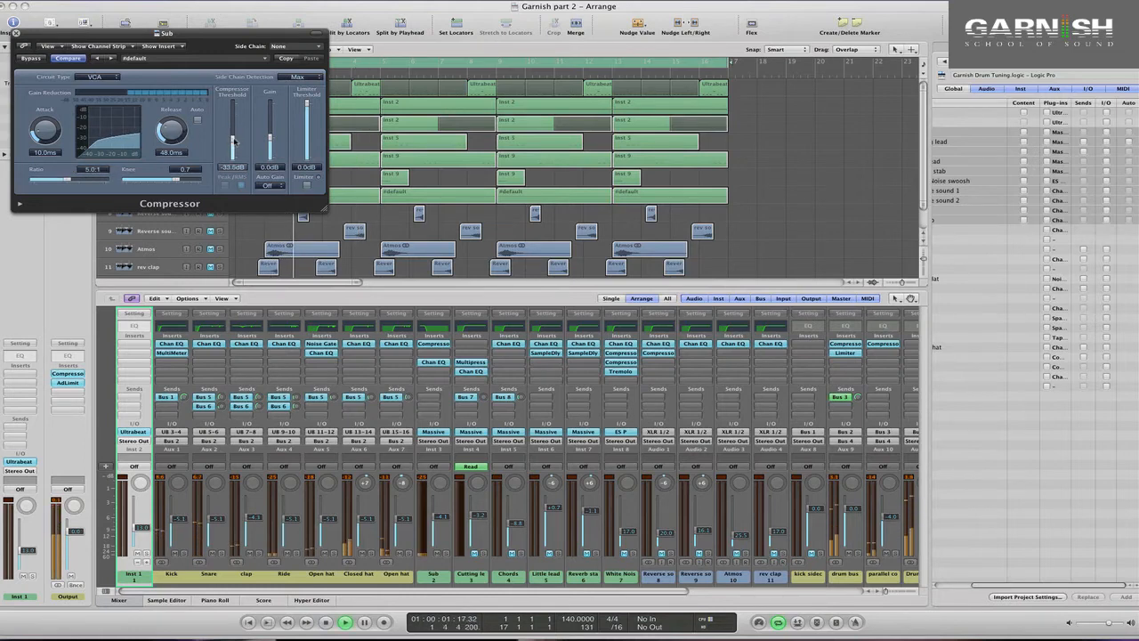
{"action": "left_click", "coordinate": [283, 47]}
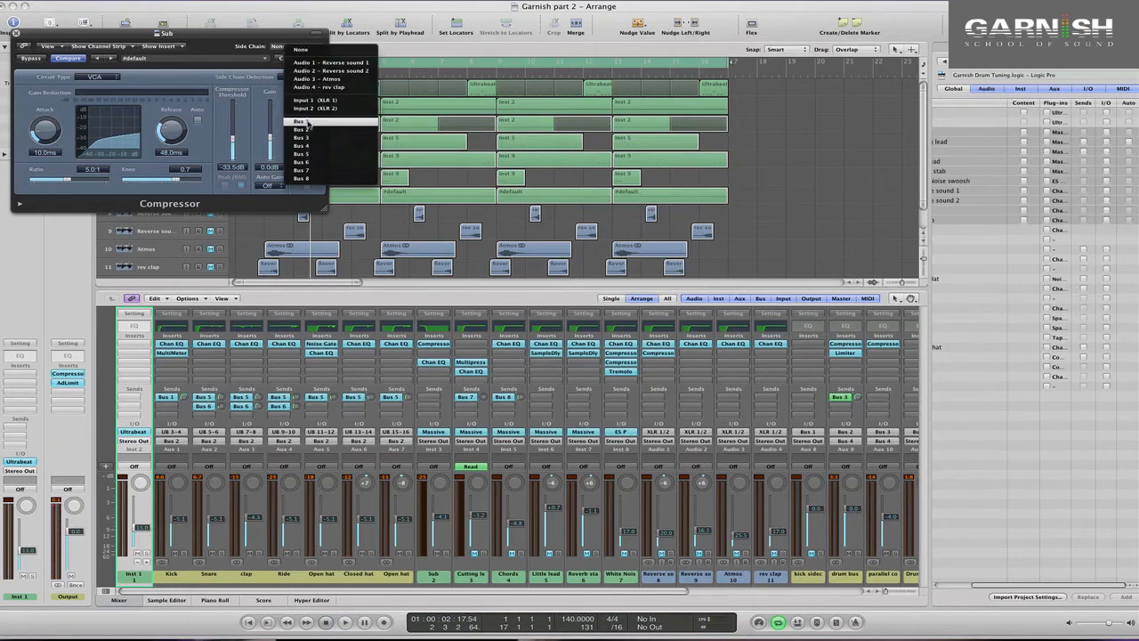
{"action": "left_click", "coordinate": [308, 123]}
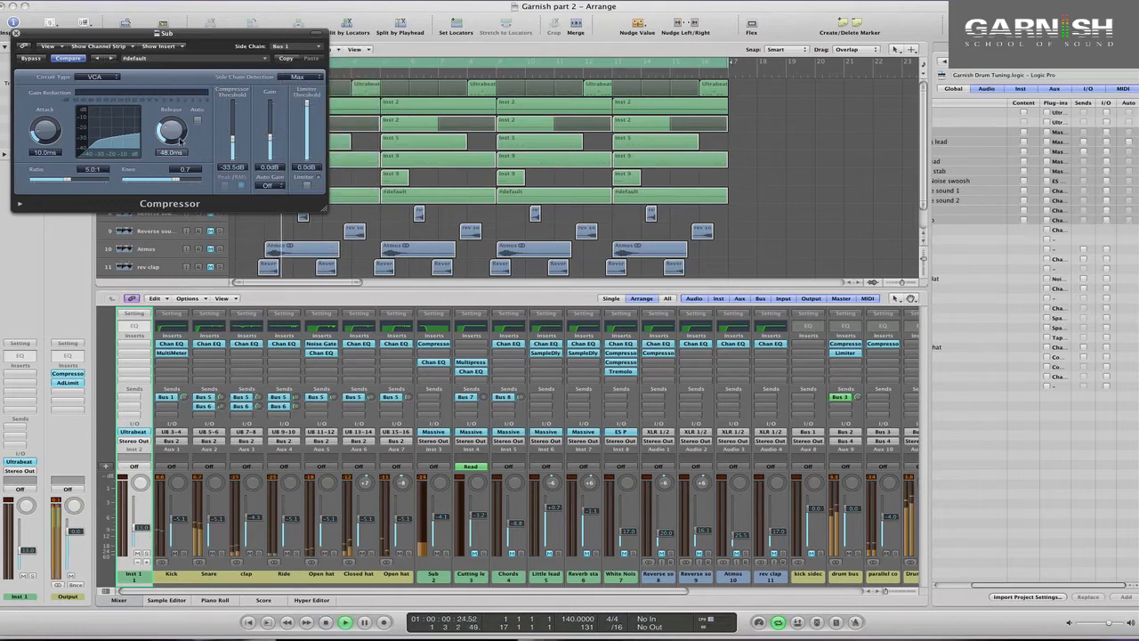
Set the Sub compressor's threshold to -37.5 dB, ratio to 9.8:1 and release to 54.0 ms, then close it.
{"action": "left_click", "coordinate": [172, 131]}
{"action": "left_click", "coordinate": [66, 180]}
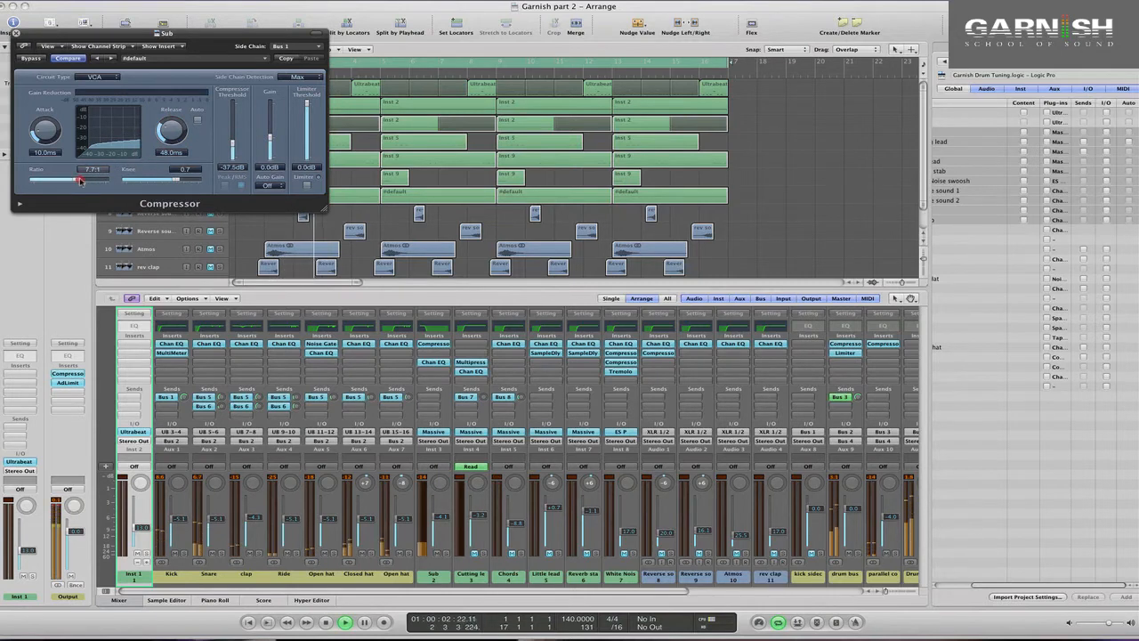
{"action": "left_click_drag", "start_coordinate": [75, 180], "coordinate": [86, 181]}
{"action": "left_click_drag", "start_coordinate": [172, 135], "coordinate": [176, 130]}
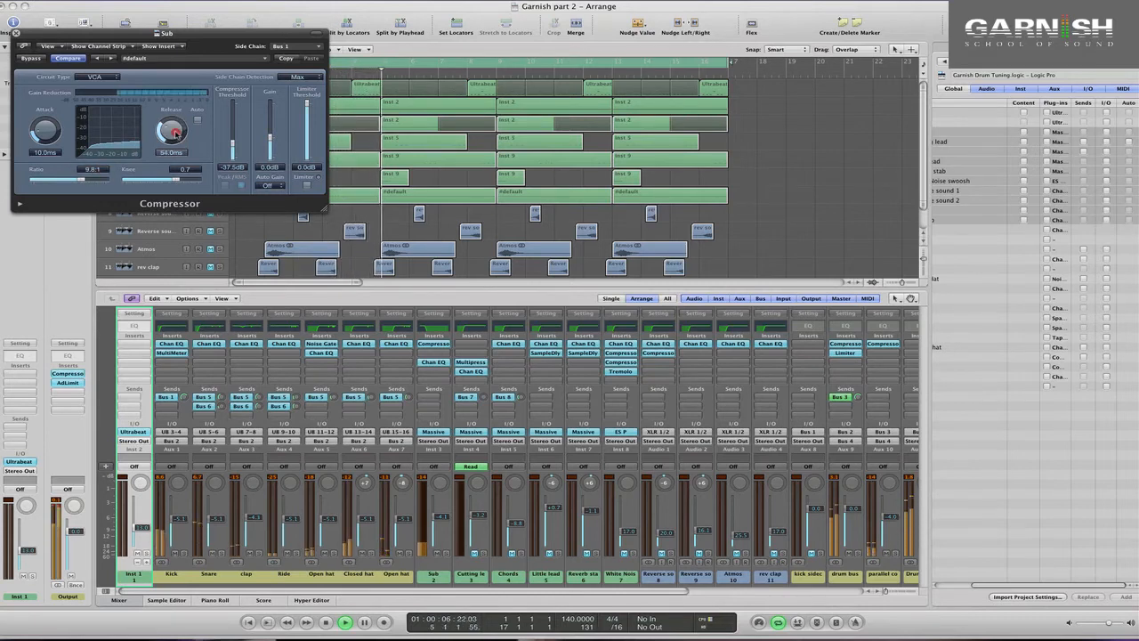
{"action": "left_click", "coordinate": [14, 33]}
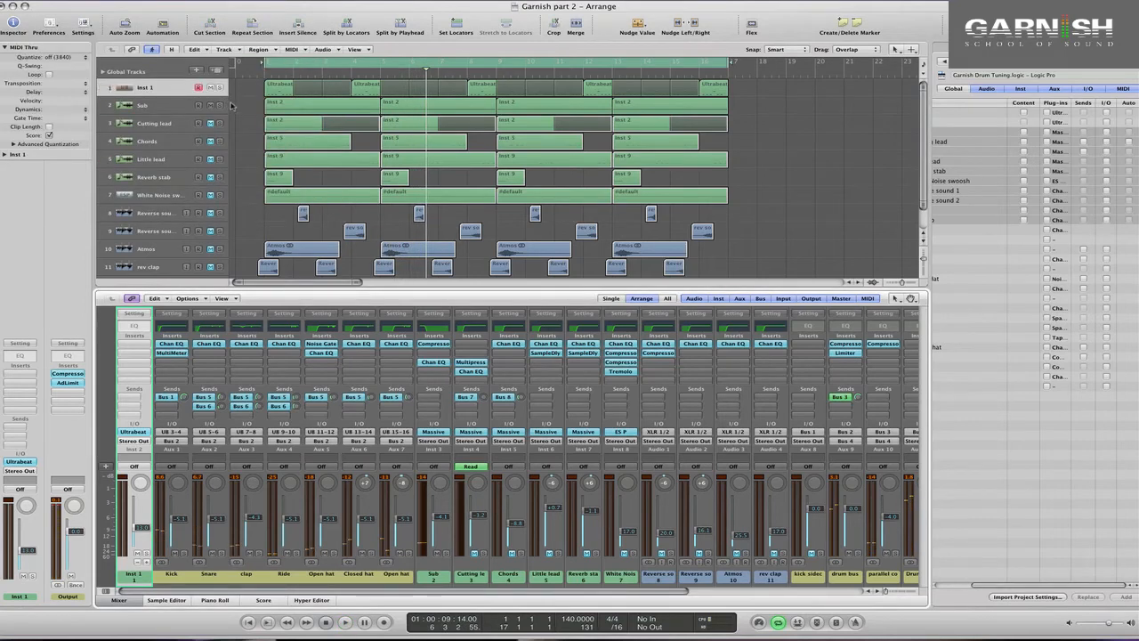
Copy the first Ultrabeat region on the Inst 1 track to bars 5, 9 and 13 and play back the arrangement.
{"action": "left_click_drag", "start_coordinate": [277, 91], "coordinate": [624, 88]}
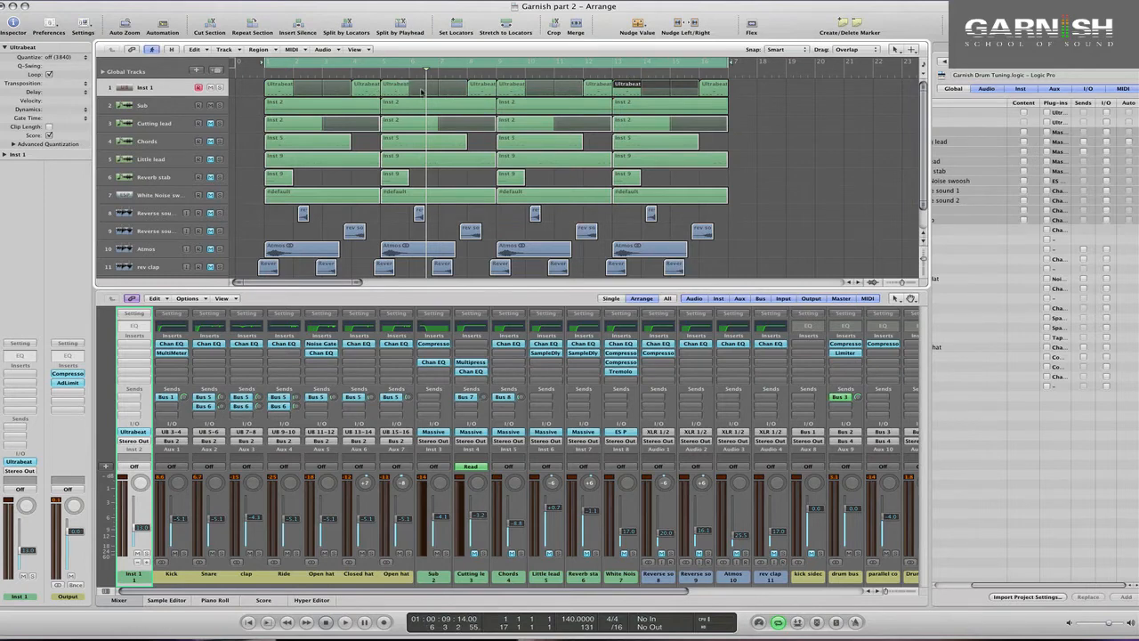
{"action": "key", "text": "space"}
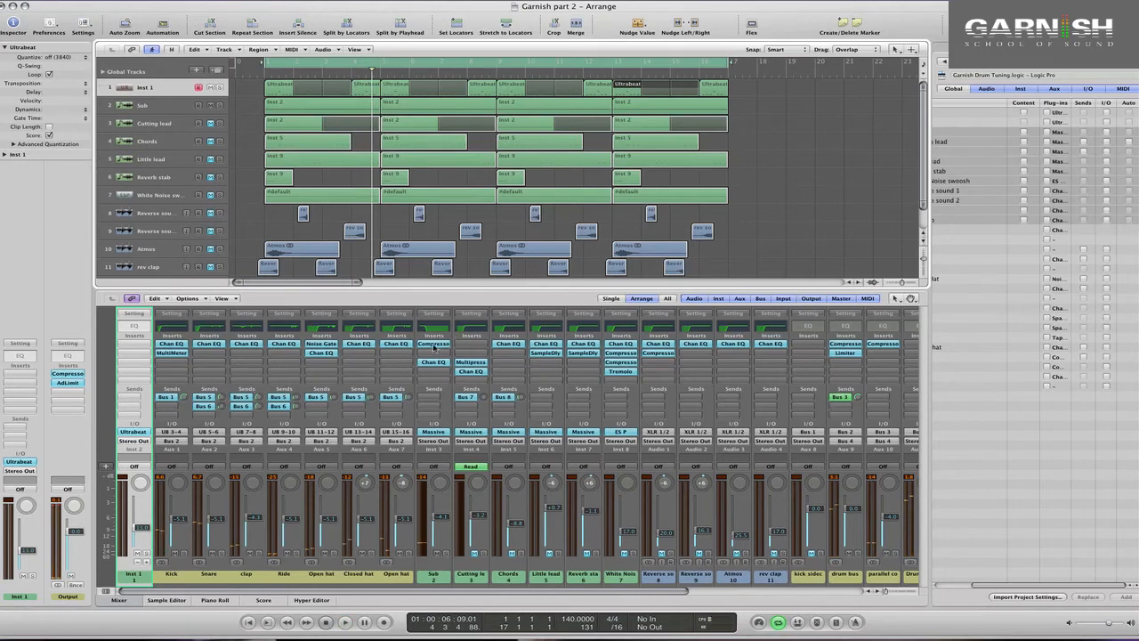
Set the Sub compressor's ratio to 17.0:1, threshold to -40.5 dB, attack to 4.5 ms and release to 34.0 ms, checking in playback.
{"action": "left_click", "coordinate": [433, 344]}
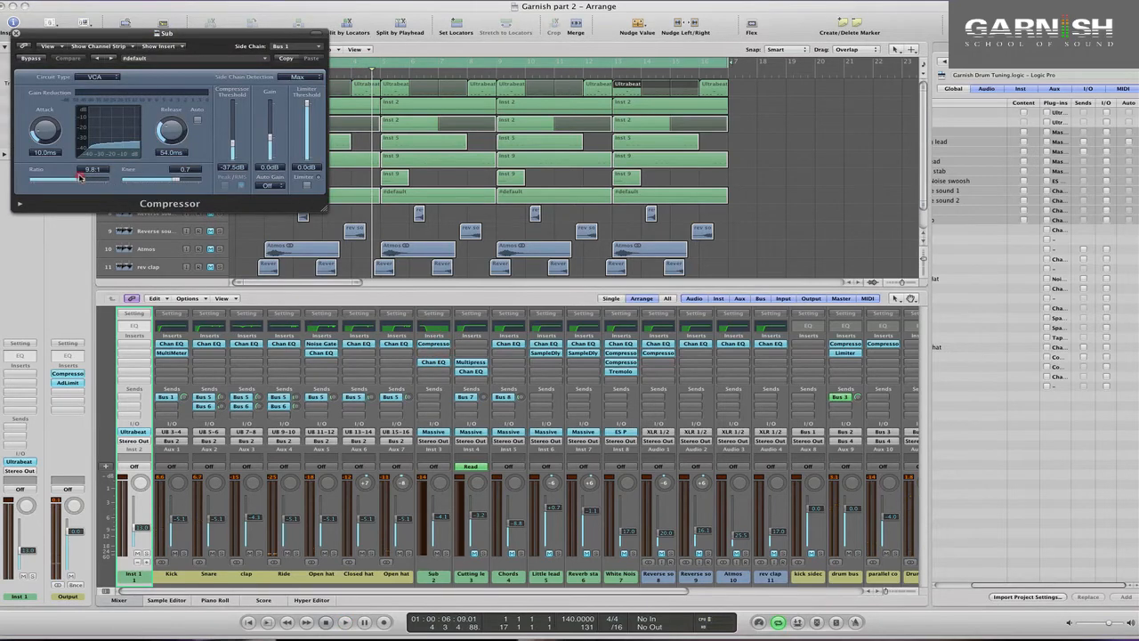
{"action": "left_click_drag", "start_coordinate": [87, 178], "coordinate": [93, 179]}
{"action": "left_click_drag", "start_coordinate": [234, 145], "coordinate": [233, 149]}
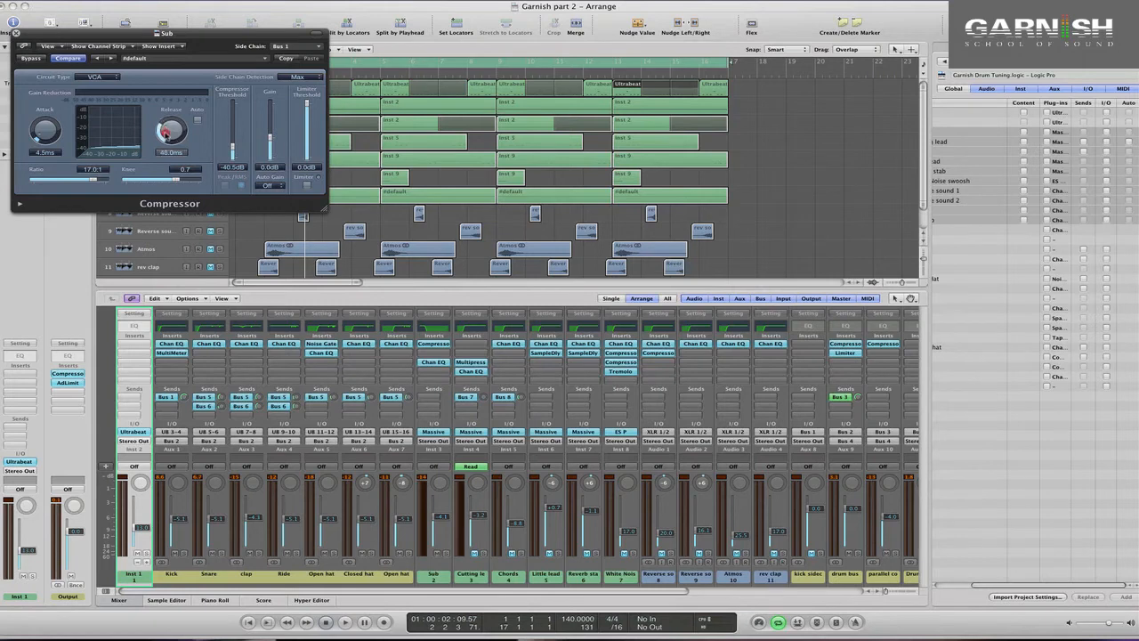
{"action": "left_click", "coordinate": [165, 133]}
{"action": "key", "text": "space"}
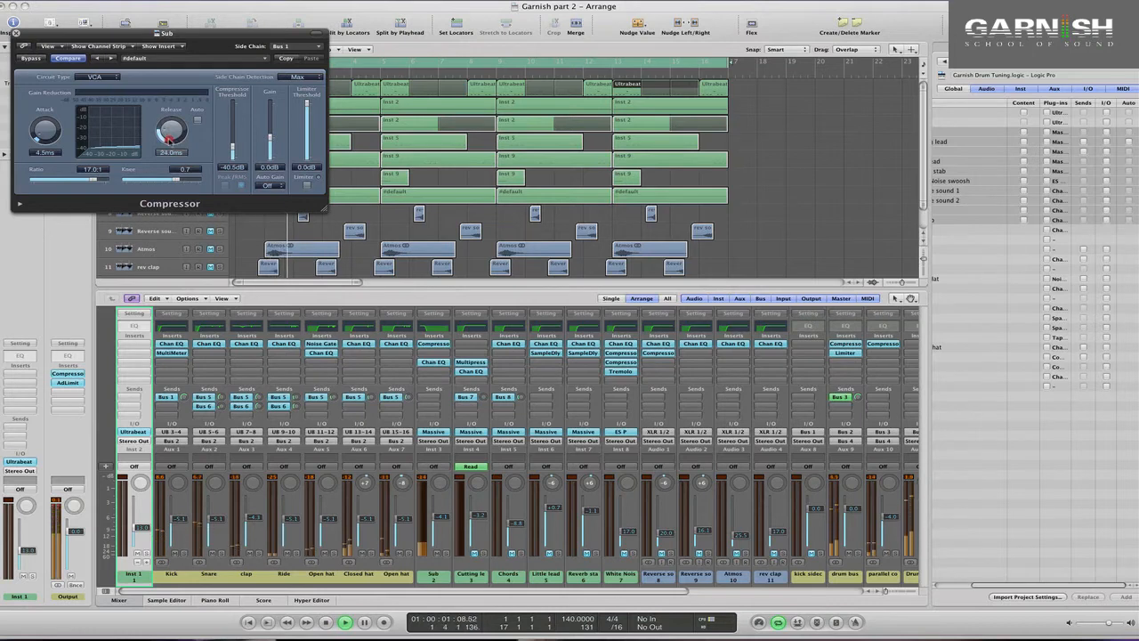
{"action": "mouse_move", "coordinate": [166, 133]}
{"action": "left_mouse_down"}
{"action": "mouse_move", "coordinate": [169, 111]}
{"action": "mouse_move", "coordinate": [170, 130]}
{"action": "left_mouse_up"}
{"action": "key", "text": "space"}
{"action": "key", "text": "super+w"}
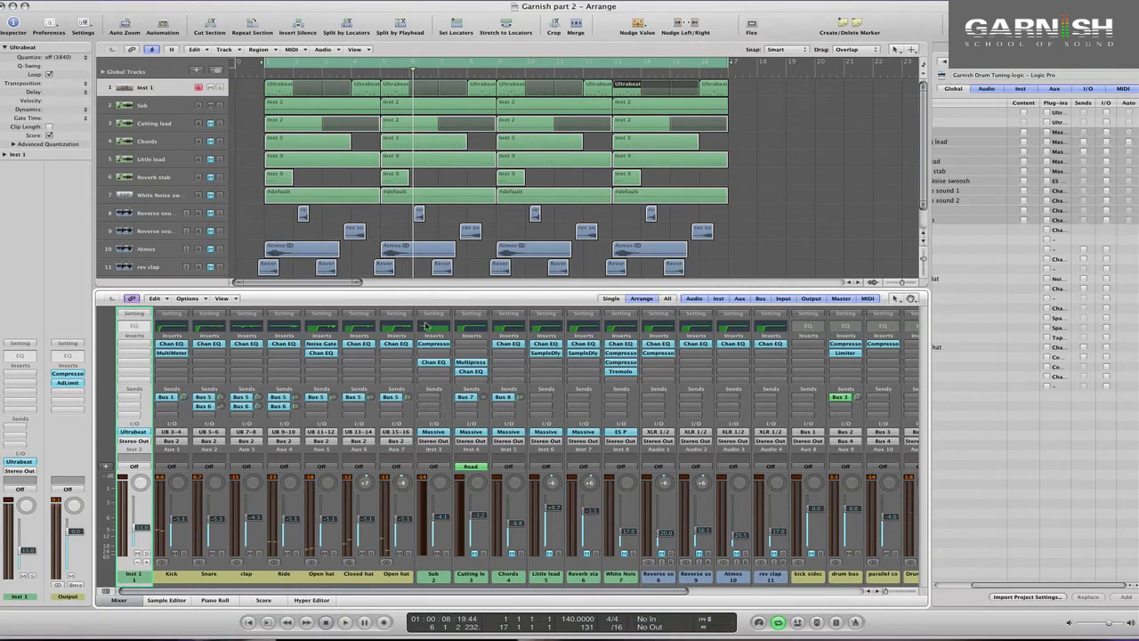
Duplicate the Sub's Compressor into its next insert slot and add a Bus 9 send at 0.0 dB on the Snare channel.
{"action": "left_click_drag", "start_coordinate": [432, 350], "coordinate": [432, 356]}
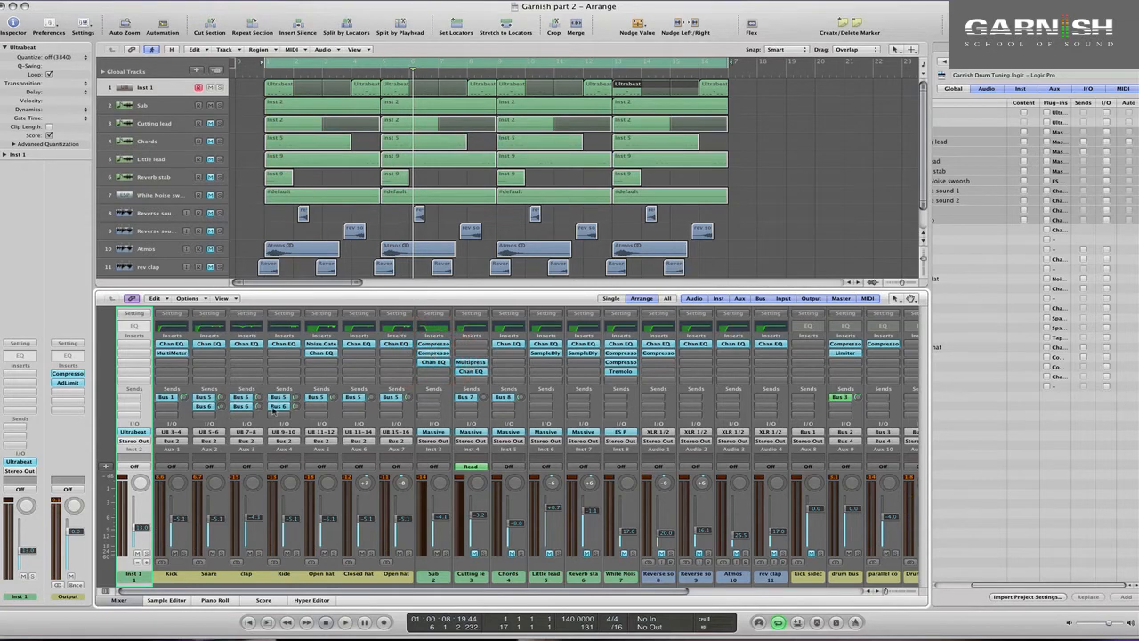
{"action": "left_click", "coordinate": [217, 419]}
{"action": "mouse_move", "coordinate": [218, 424]}
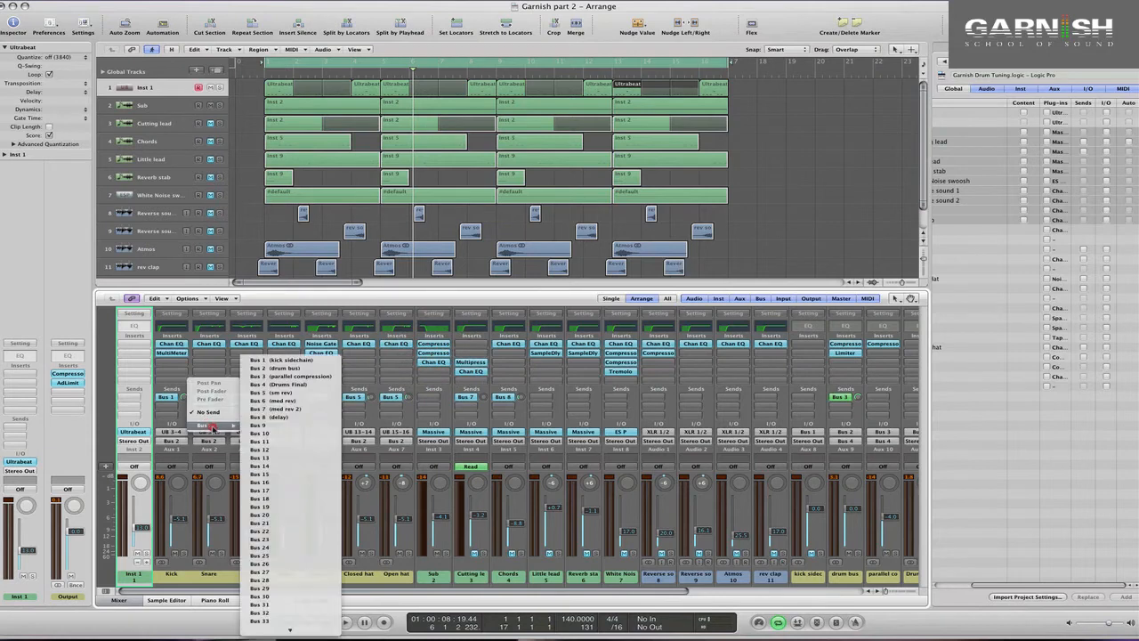
{"action": "left_click", "coordinate": [267, 426]}
{"action": "left_click", "coordinate": [220, 408]}
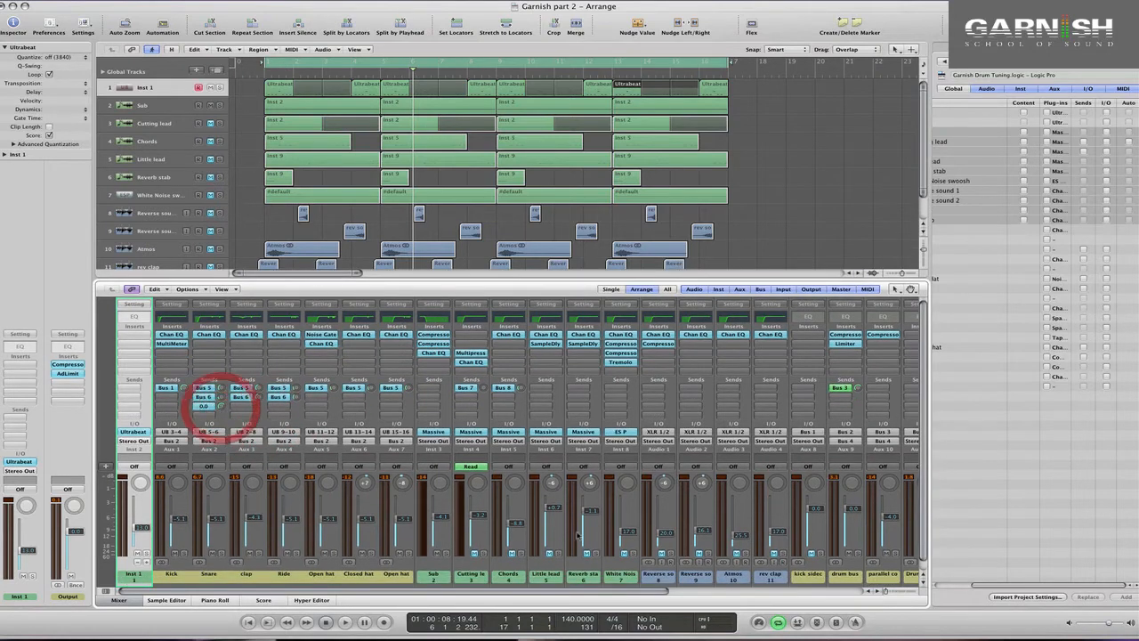
Rename the Bus 9 aux channel, Aux 16, as a snare sidechain channel.
{"action": "scroll", "coordinate": [833, 523], "scroll_direction": "right", "scroll_amount": 8}
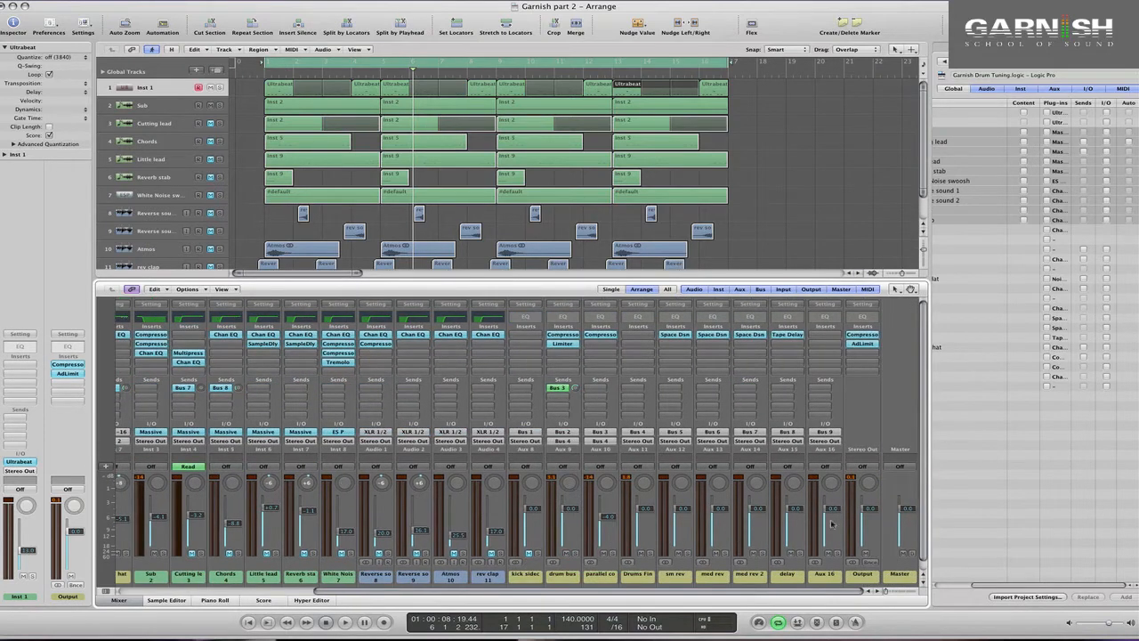
{"action": "double_click", "coordinate": [829, 574]}
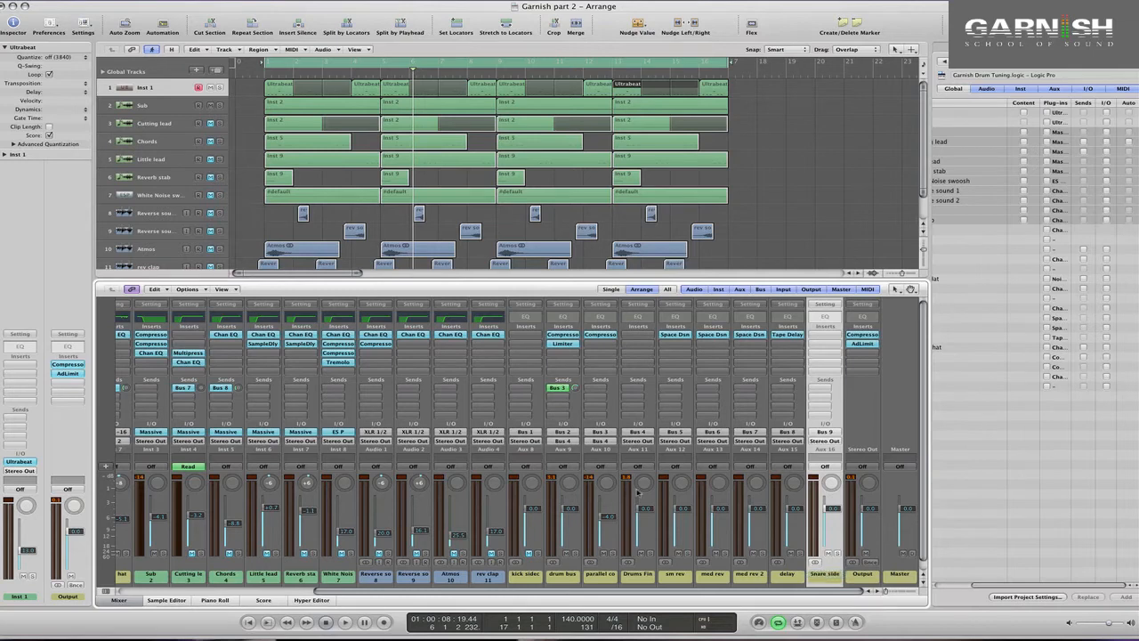
Open the Sub channel's second Compressor and set its side chain source to Bus 9.
{"action": "scroll", "coordinate": [622, 492], "scroll_direction": "left", "scroll_amount": 10}
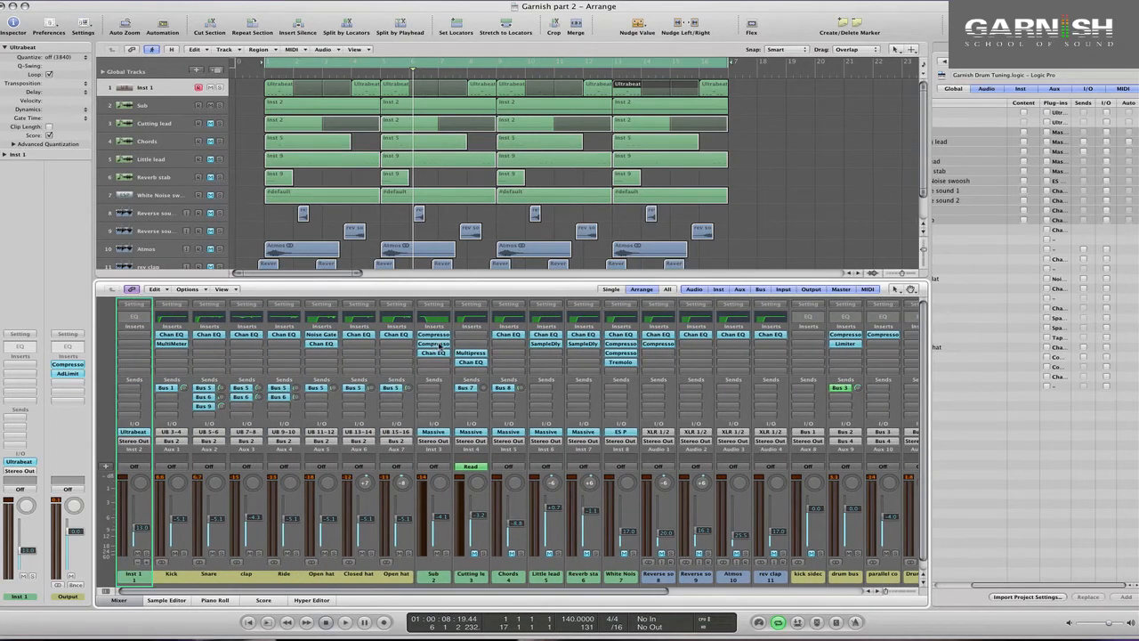
{"action": "left_click", "coordinate": [435, 343]}
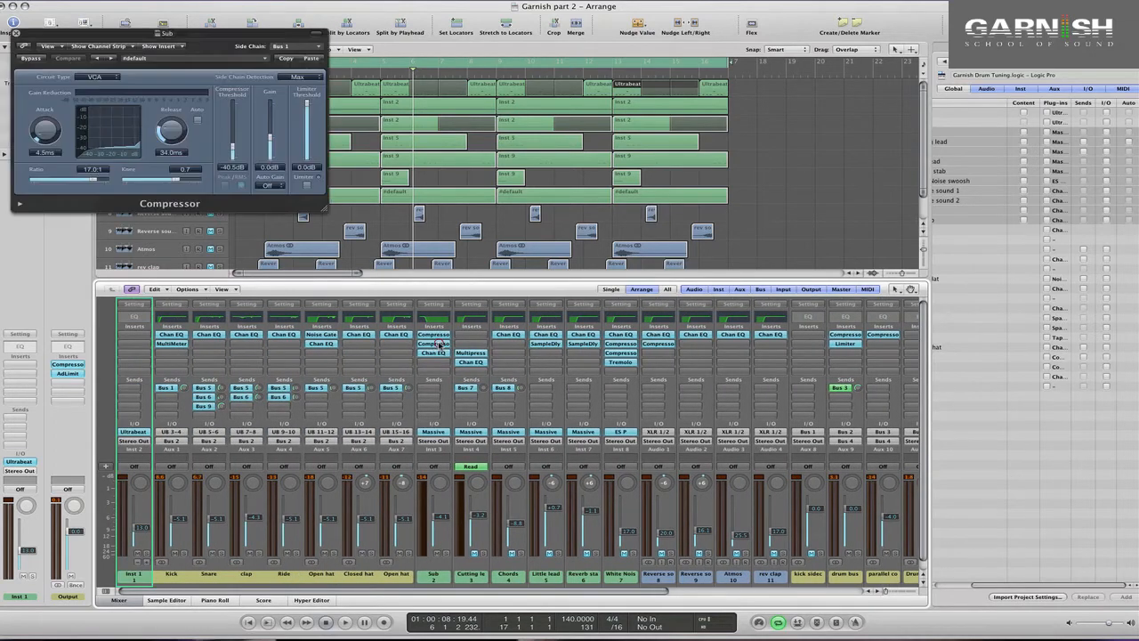
{"action": "left_click", "coordinate": [283, 48]}
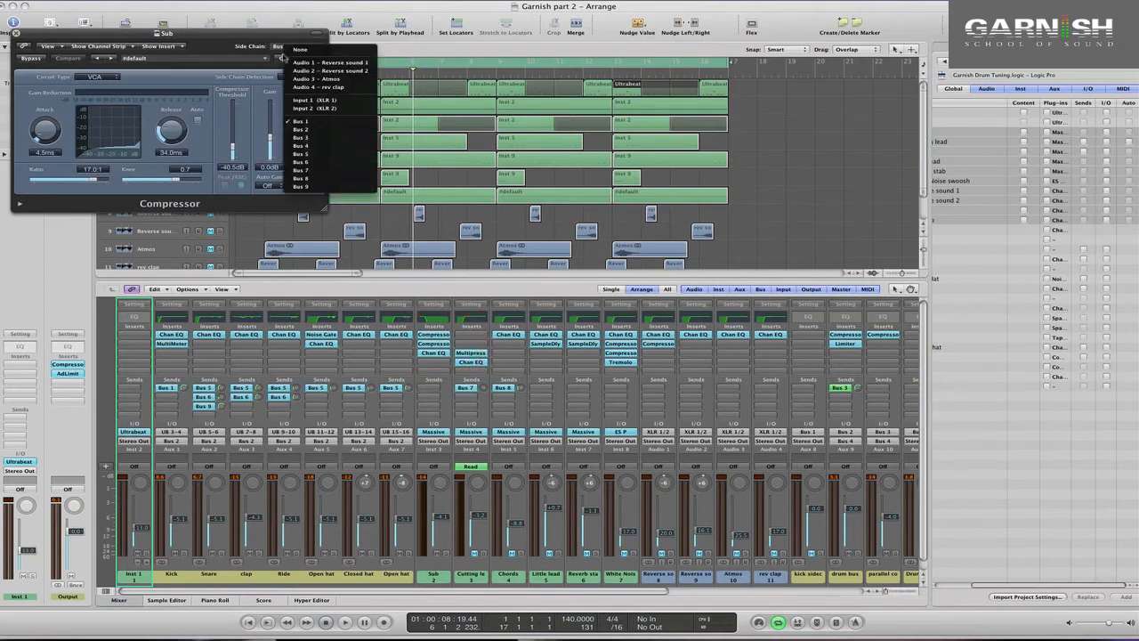
{"action": "left_click", "coordinate": [303, 187]}
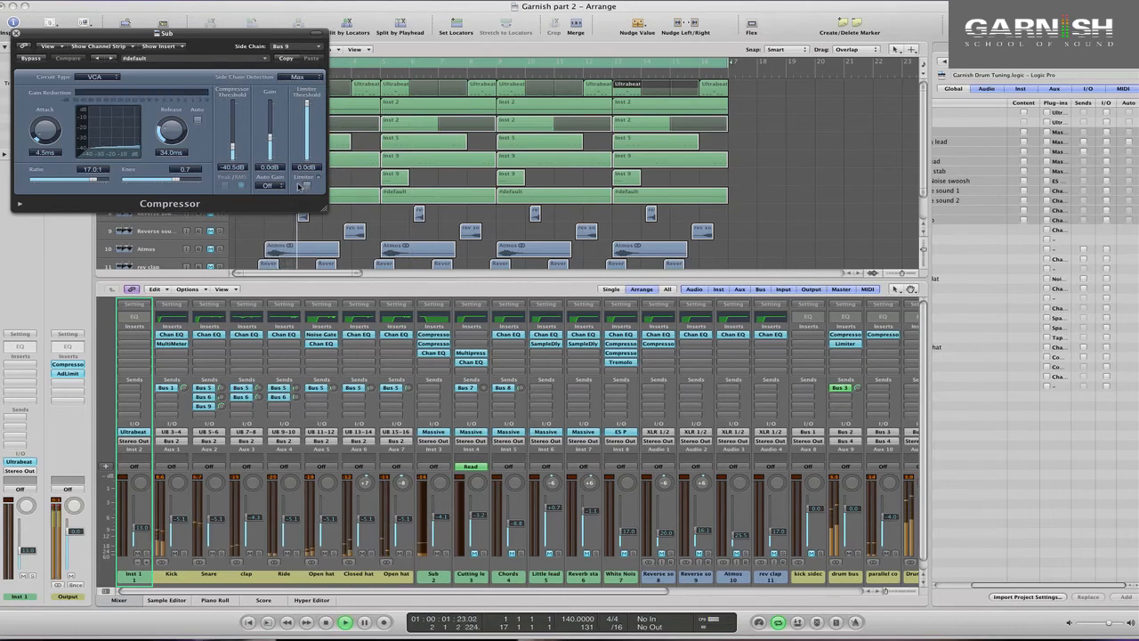
Mute the snare sidechain aux, play back the Sub ducking against the drums, and close the Compressor.
{"action": "key", "text": "space"}
{"action": "scroll", "coordinate": [662, 464], "scroll_direction": "right", "scroll_amount": 10}
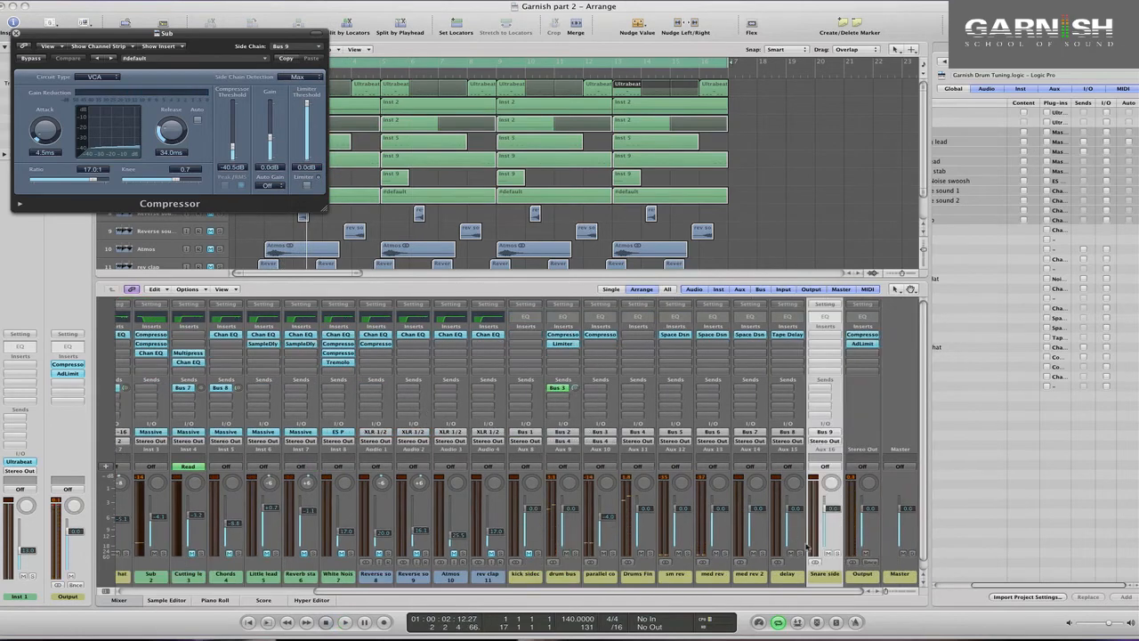
{"action": "left_click", "coordinate": [828, 555]}
{"action": "scroll", "coordinate": [635, 509], "scroll_direction": "left", "scroll_amount": 8}
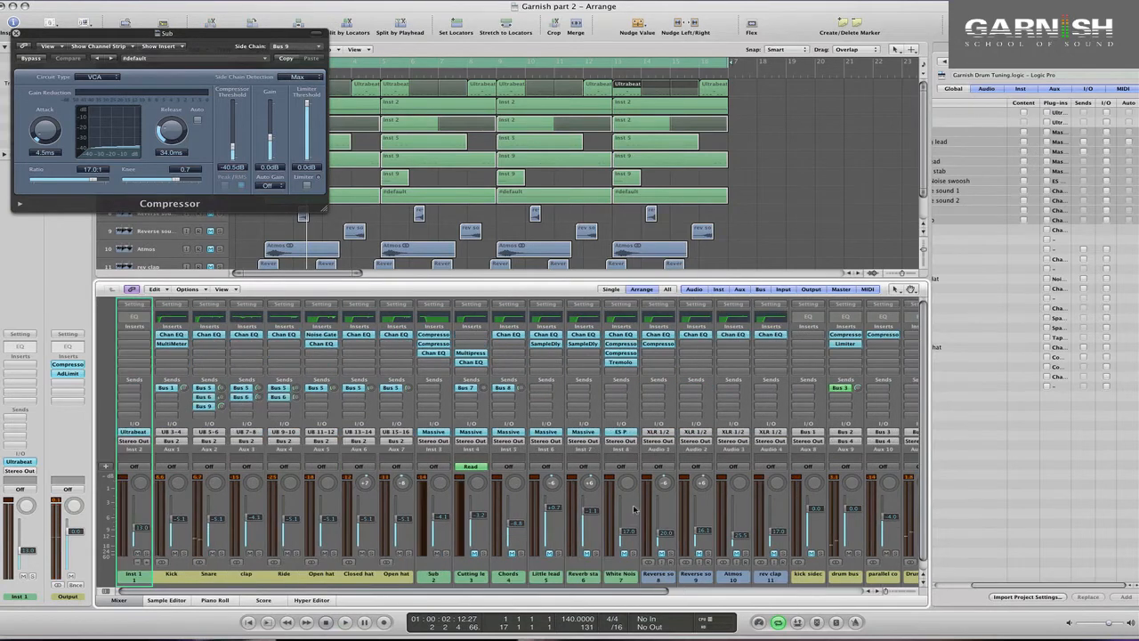
{"action": "key", "text": "space"}
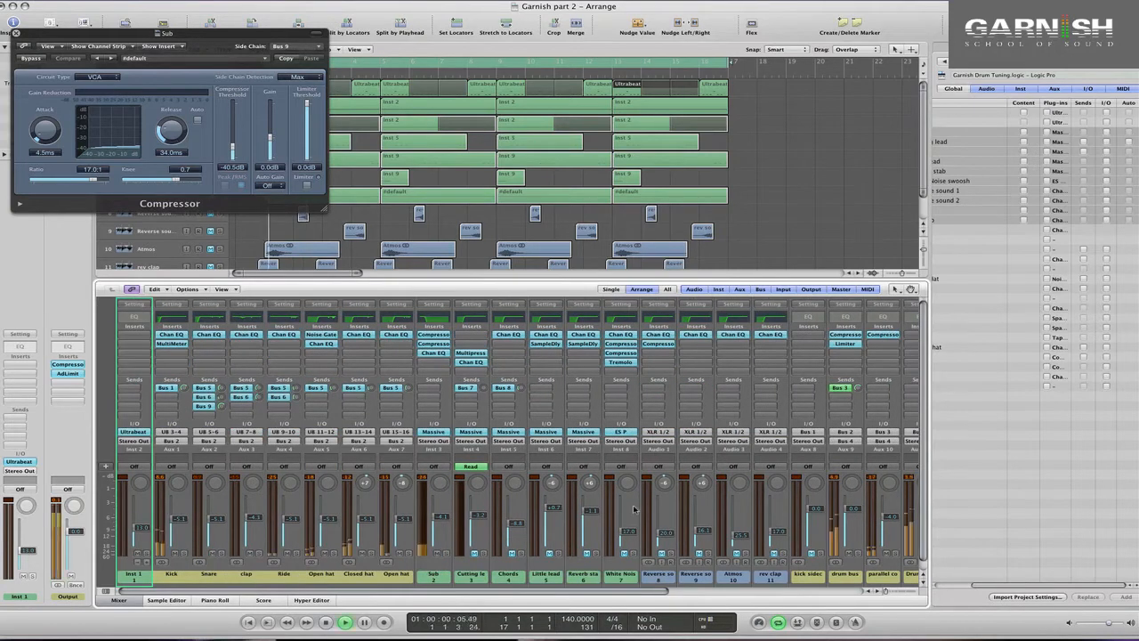
{"action": "left_click", "coordinate": [16, 33]}
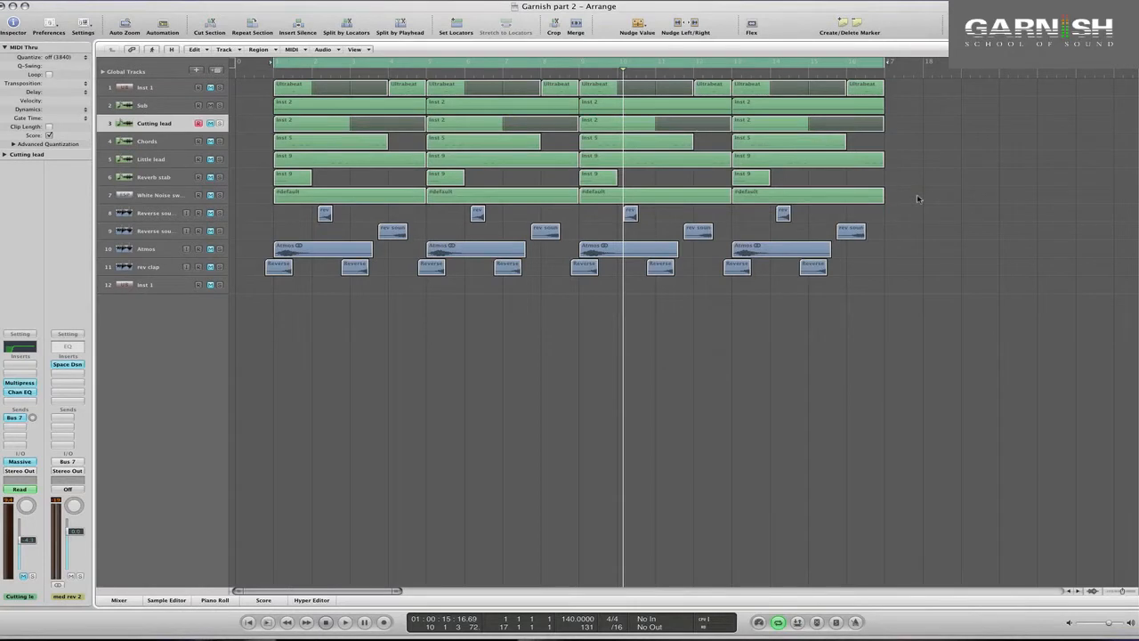
Unmute the Cutting lead track and play the arrangement from the start of the cycle.
{"action": "left_click", "coordinate": [212, 127]}
{"action": "key", "text": "Return"}
{"action": "key", "text": "space"}
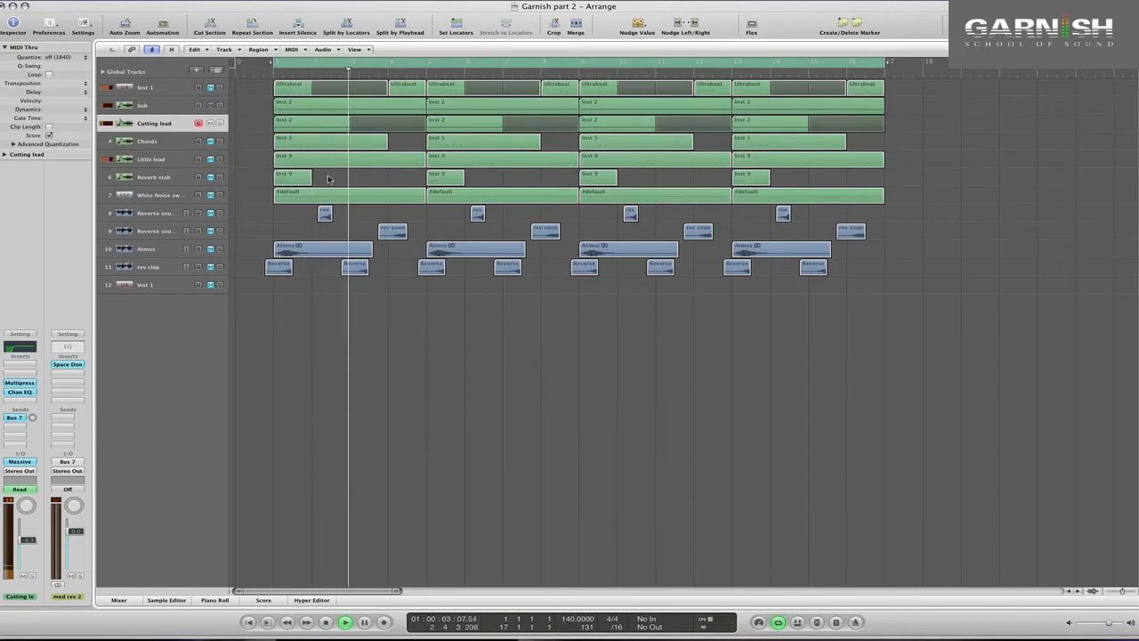
{"action": "key", "text": "x"}
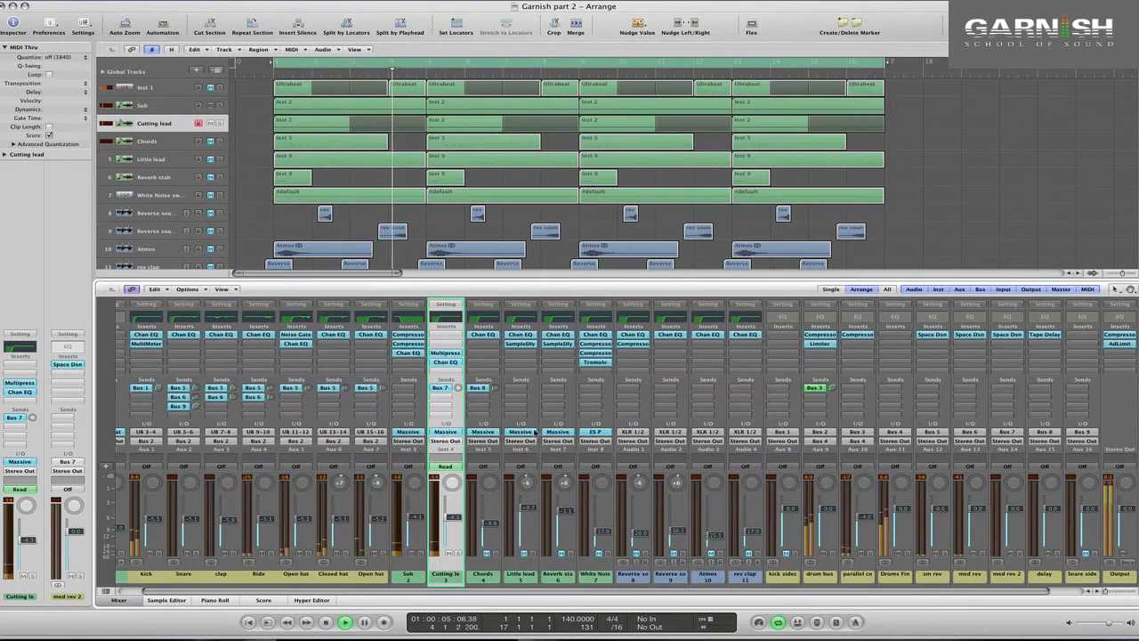
{"action": "key", "text": "x"}
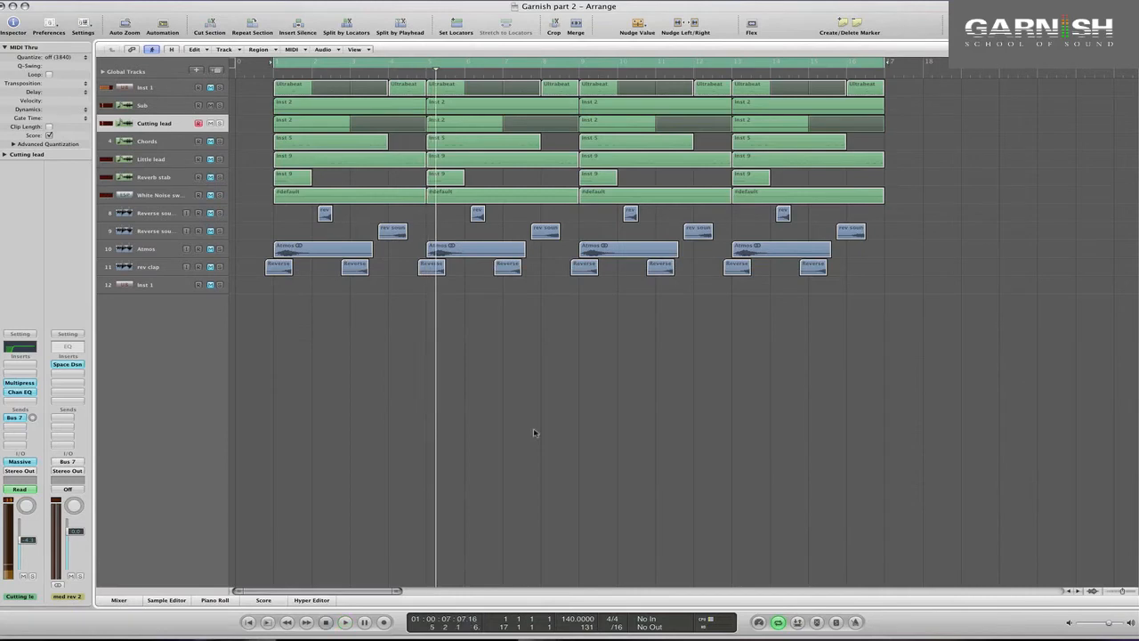
Copy both of the Sub channel's sidechained Compressors, with their settings, into the Cutting lead channel's top insert slots and play back.
{"action": "key", "text": "x"}
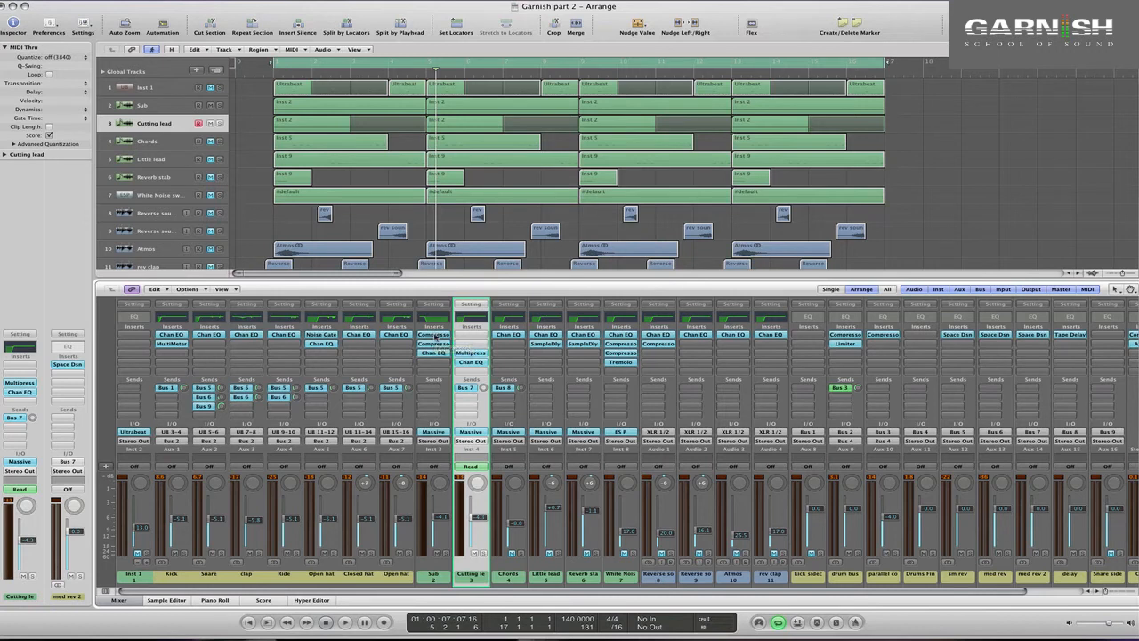
{"action": "left_click_drag", "start_coordinate": [435, 334], "coordinate": [466, 332]}
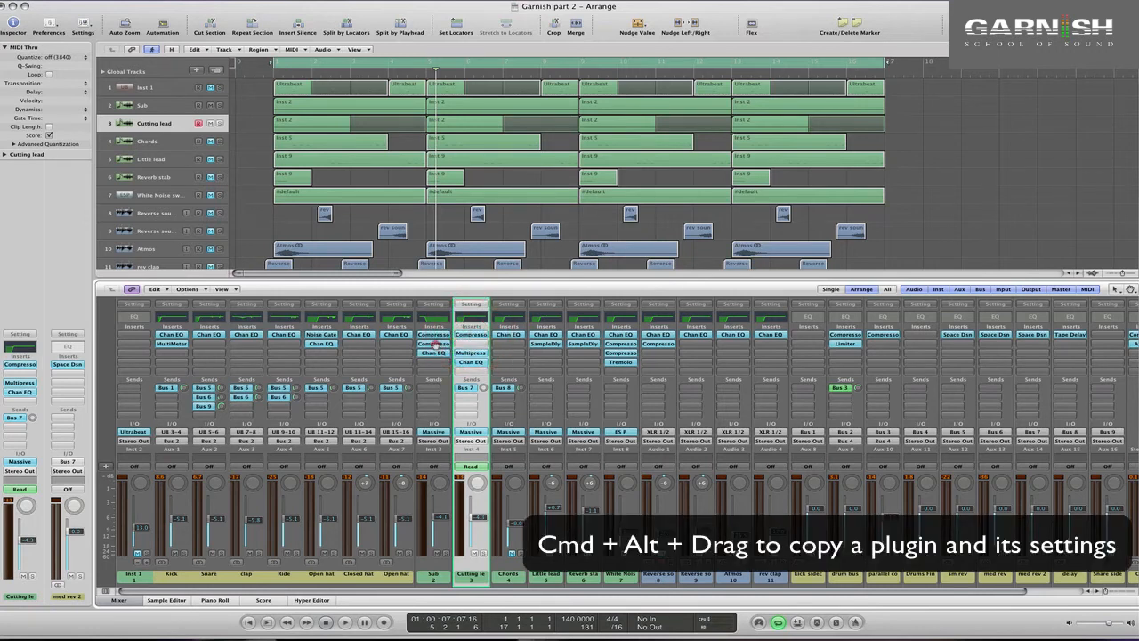
{"action": "key", "text": "space"}
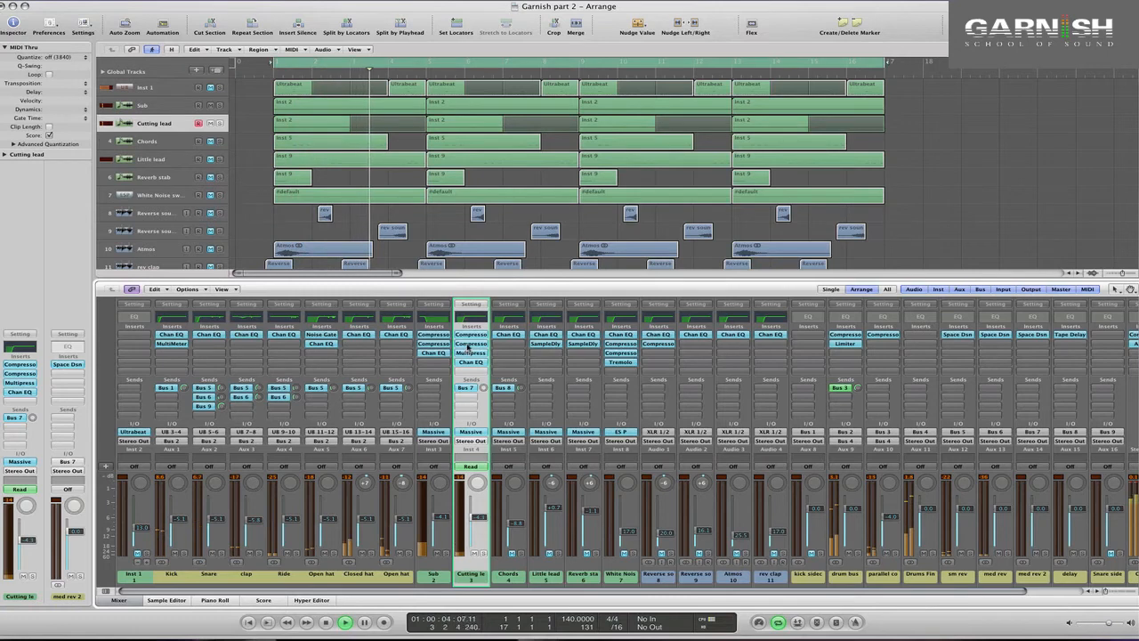
Set the Cutting lead's second Compressor to a 23.0:1 ratio and -41.5 dB threshold, and lower the channel's volume slightly.
{"action": "left_click", "coordinate": [470, 345]}
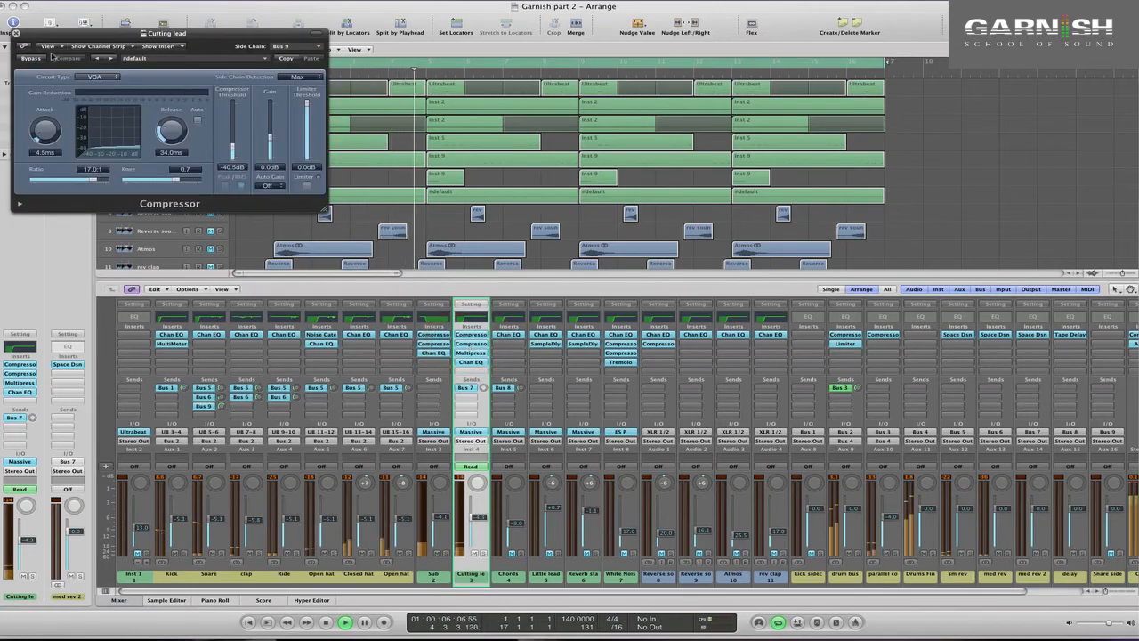
{"action": "left_click_drag", "start_coordinate": [93, 180], "coordinate": [101, 180]}
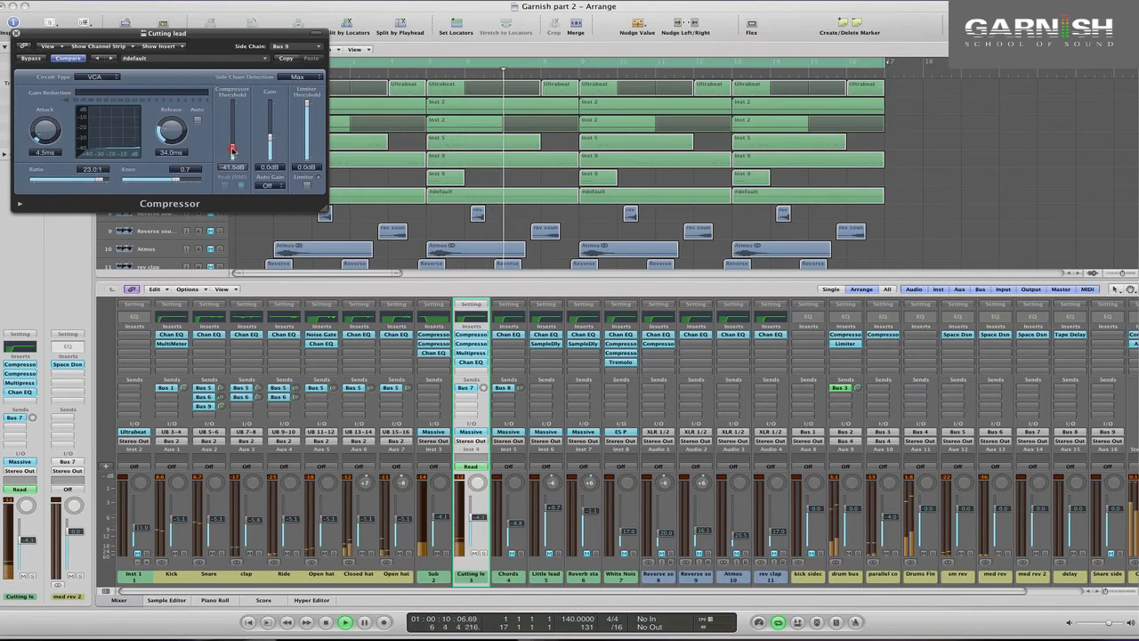
{"action": "left_click_drag", "start_coordinate": [231, 152], "coordinate": [231, 155]}
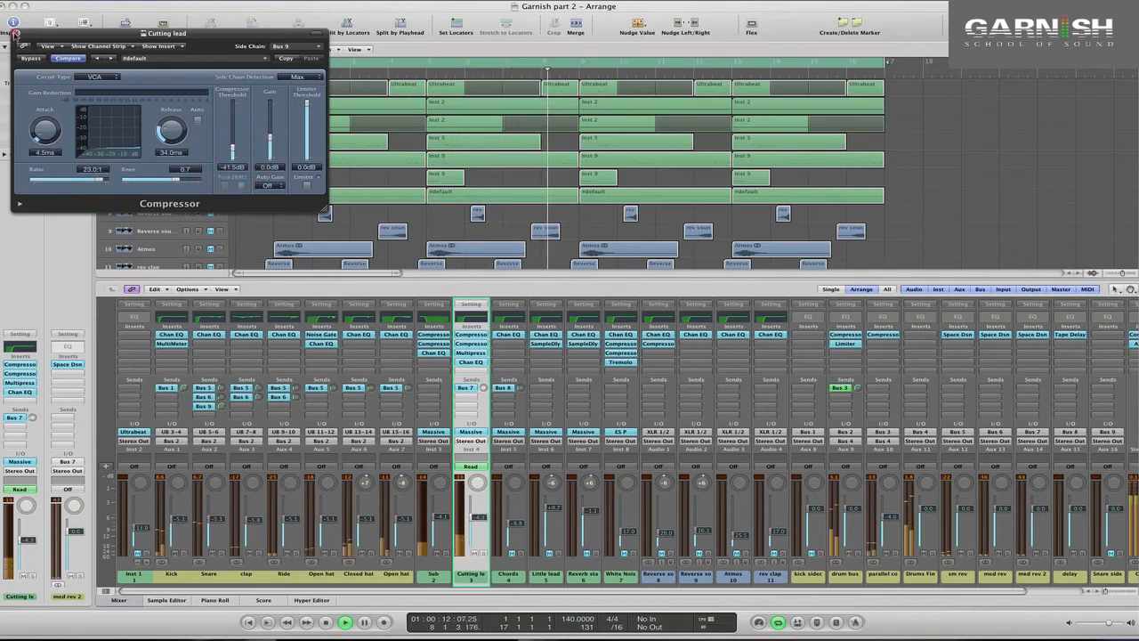
{"action": "left_click", "coordinate": [15, 33]}
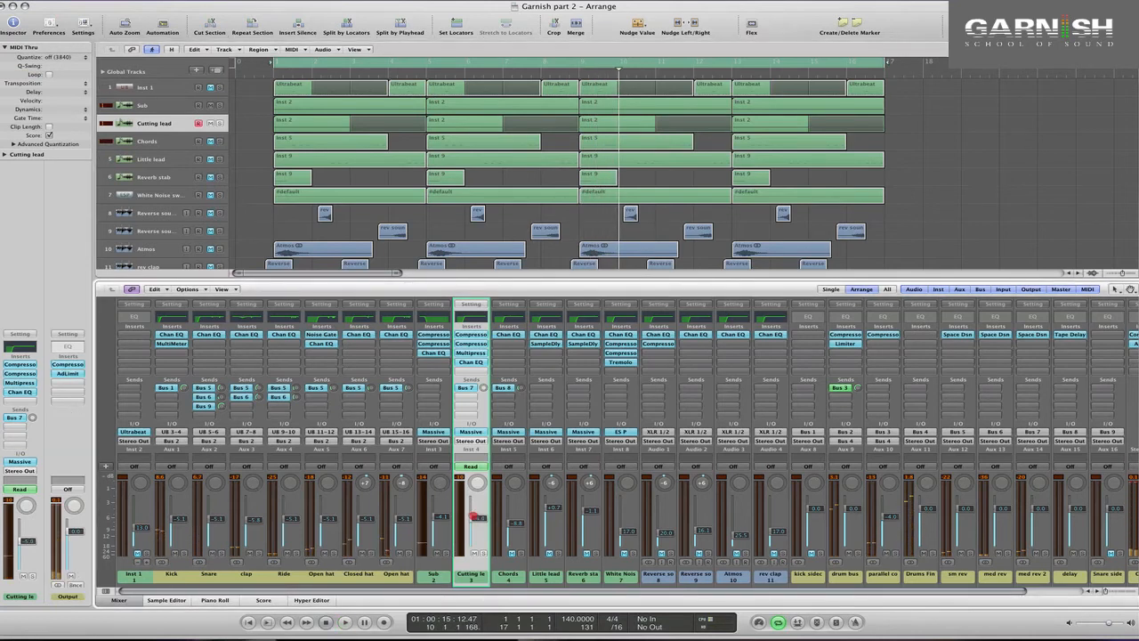
{"action": "left_click_drag", "start_coordinate": [473, 514], "coordinate": [476, 517]}
{"action": "key", "text": "space"}
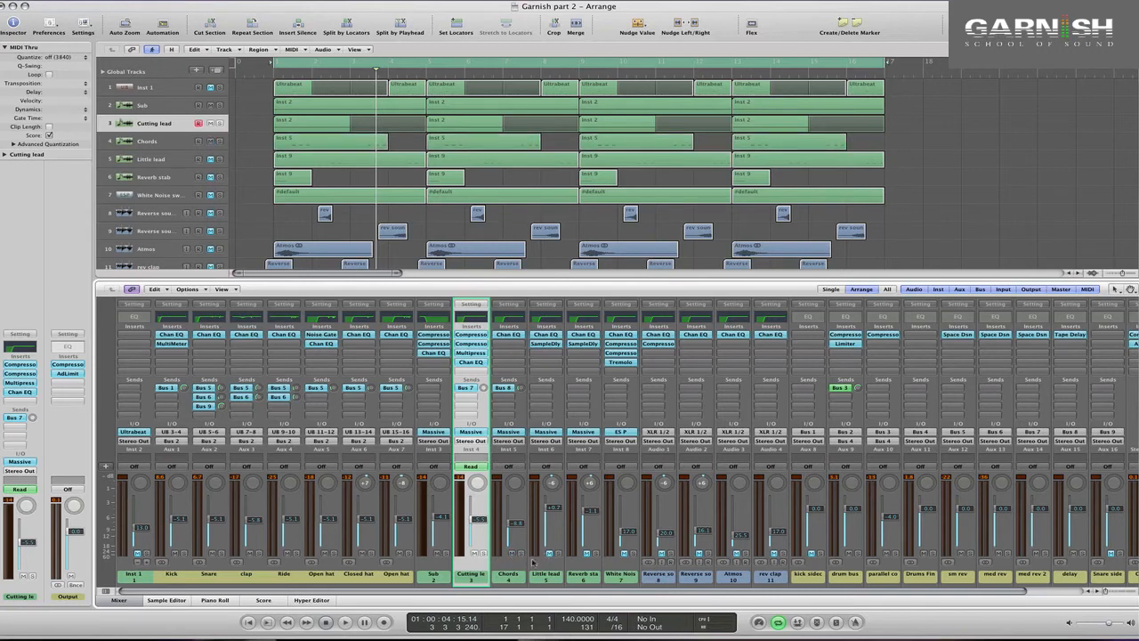
Unmute the remaining instrument and audio channels, from Chords through rev clap, deselect all regions and hide the mixer.
{"action": "left_click", "coordinate": [548, 558]}
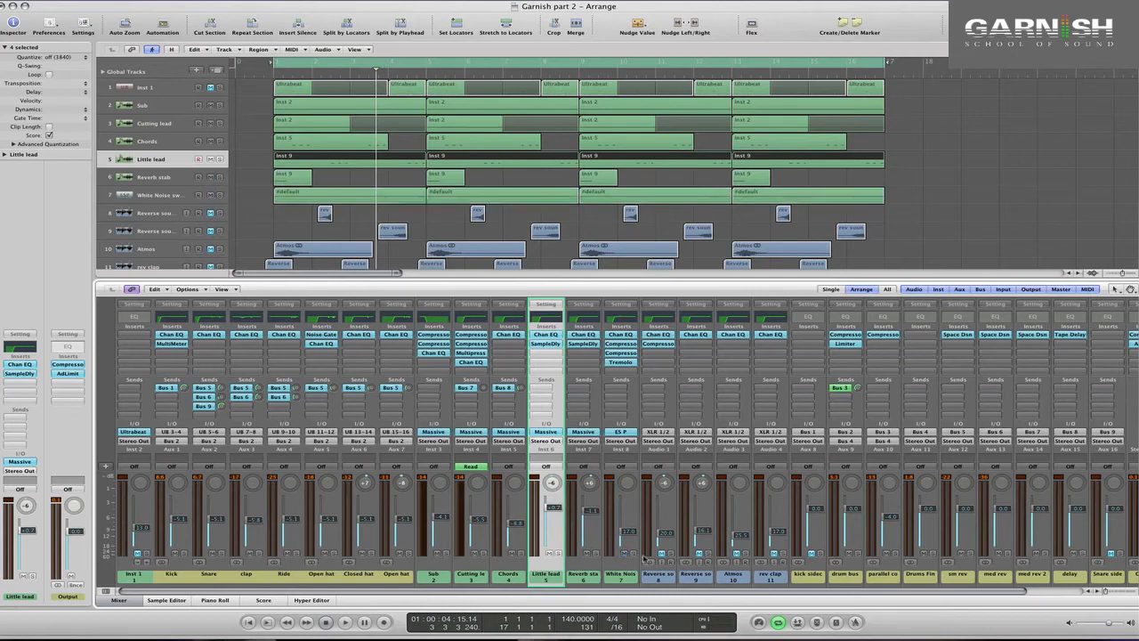
{"action": "left_click_drag", "start_coordinate": [659, 577], "coordinate": [779, 576]}
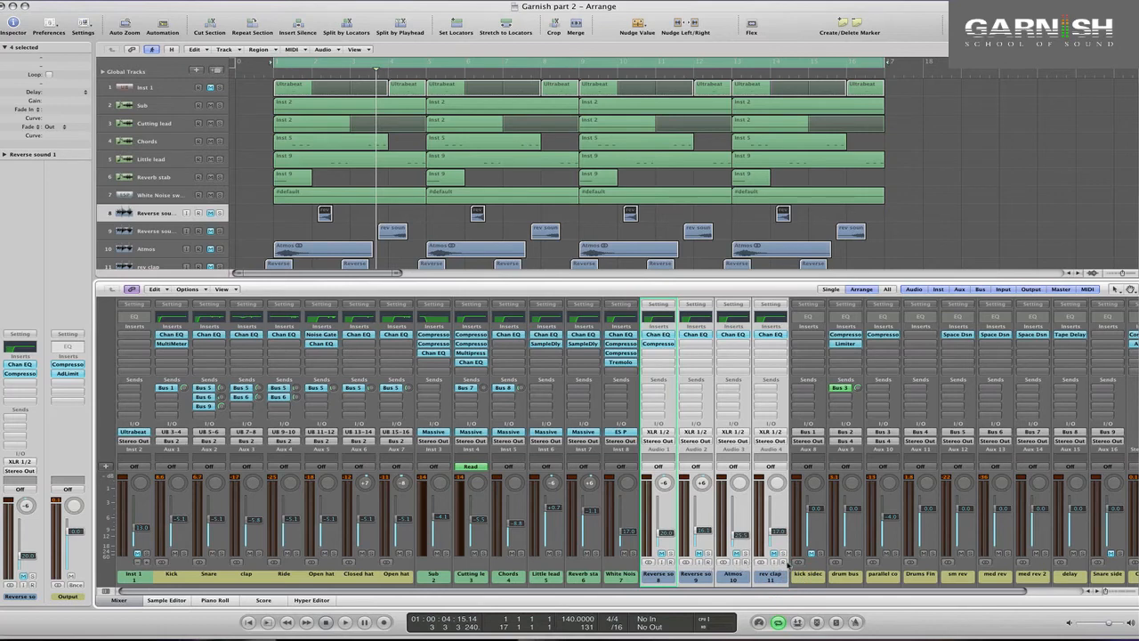
{"action": "left_click", "coordinate": [970, 226]}
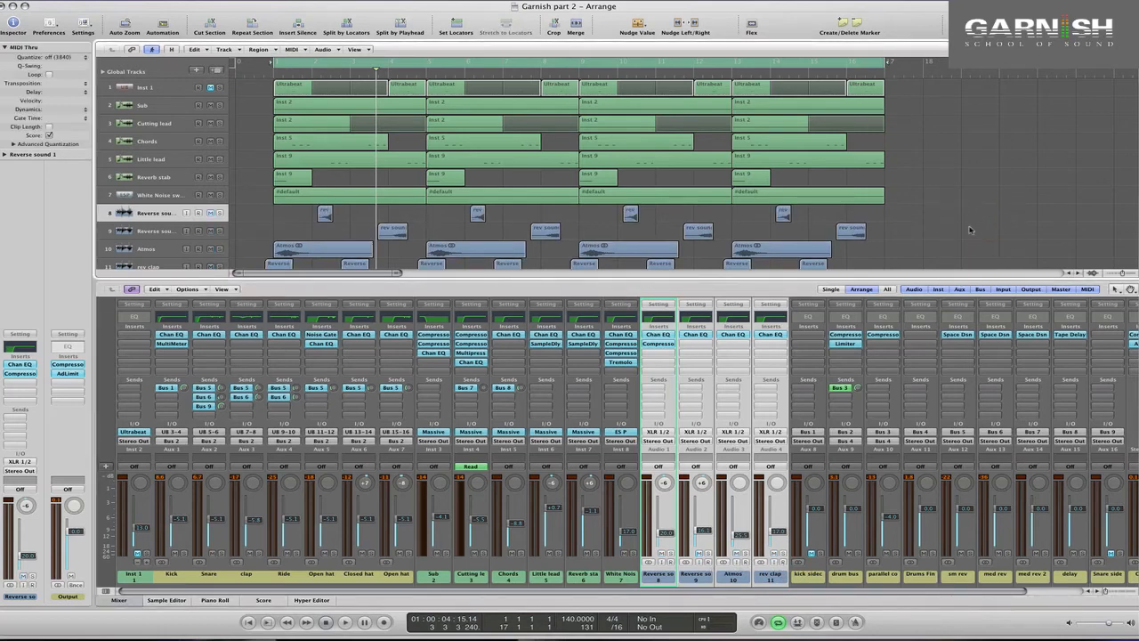
{"action": "key", "text": "x"}
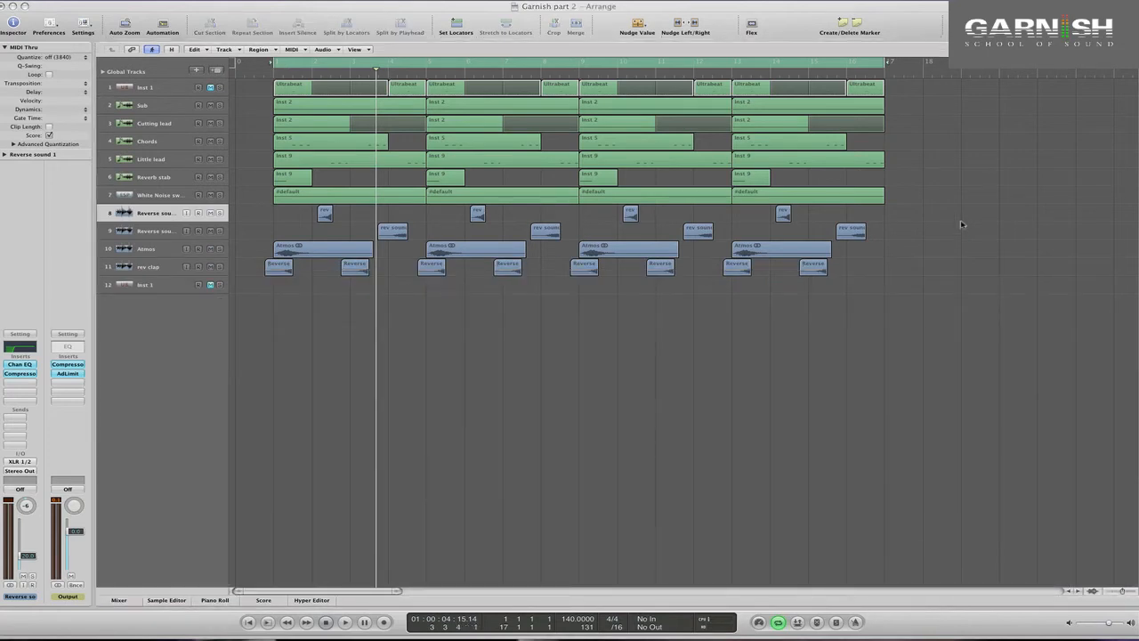
Turn off cycle mode and play the full arrangement from the very beginning.
{"action": "left_click", "coordinate": [597, 61]}
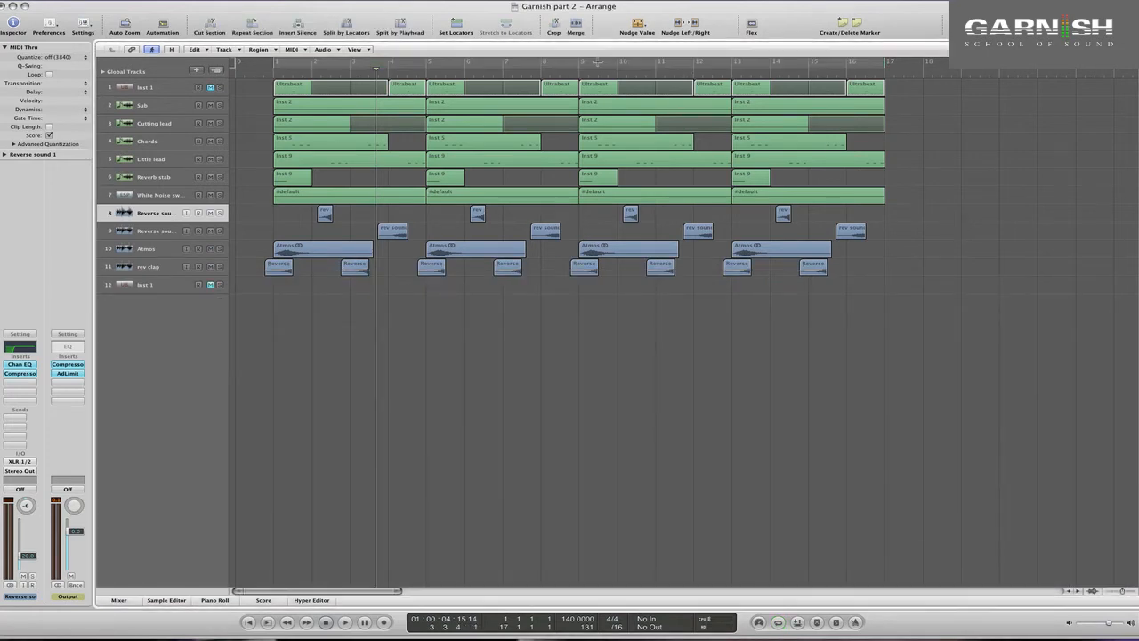
{"action": "key", "text": "Return"}
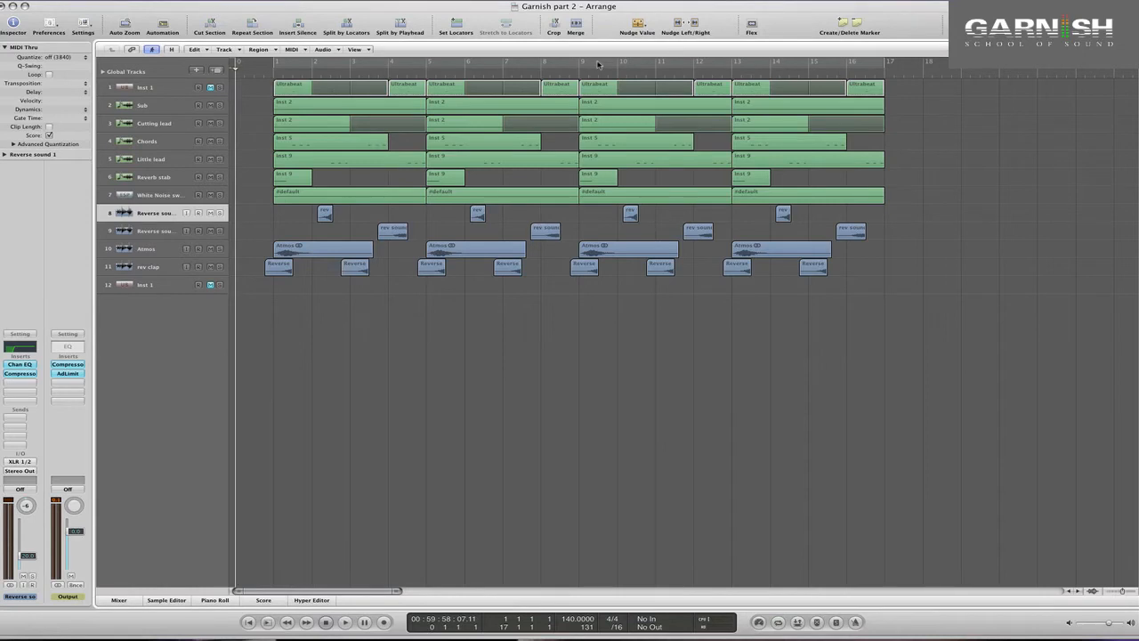
{"action": "key", "text": "space"}
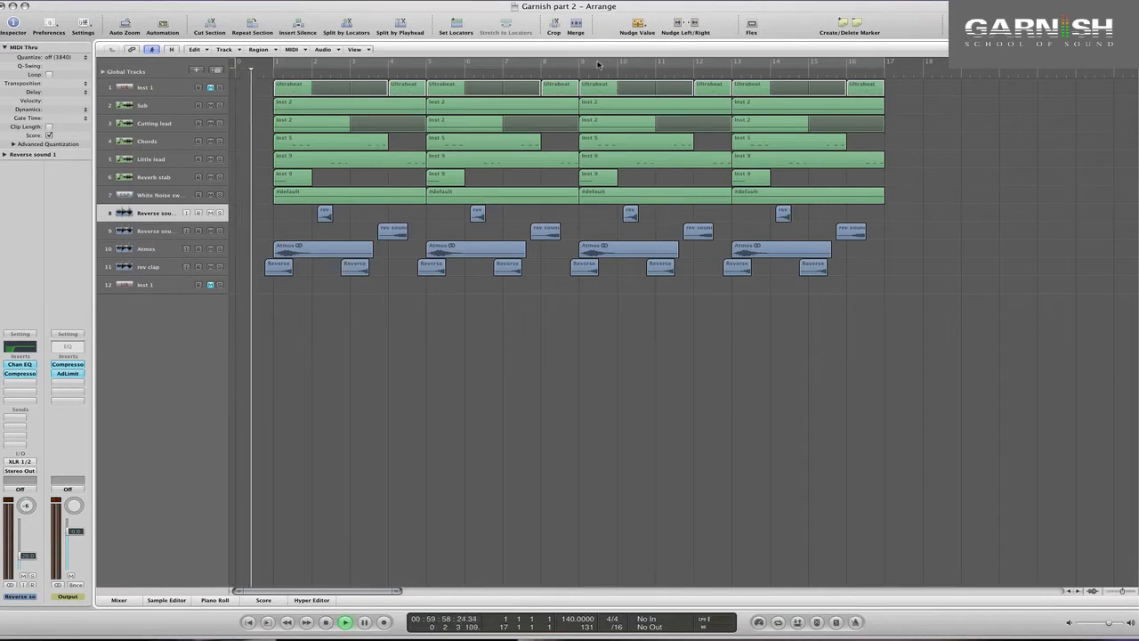